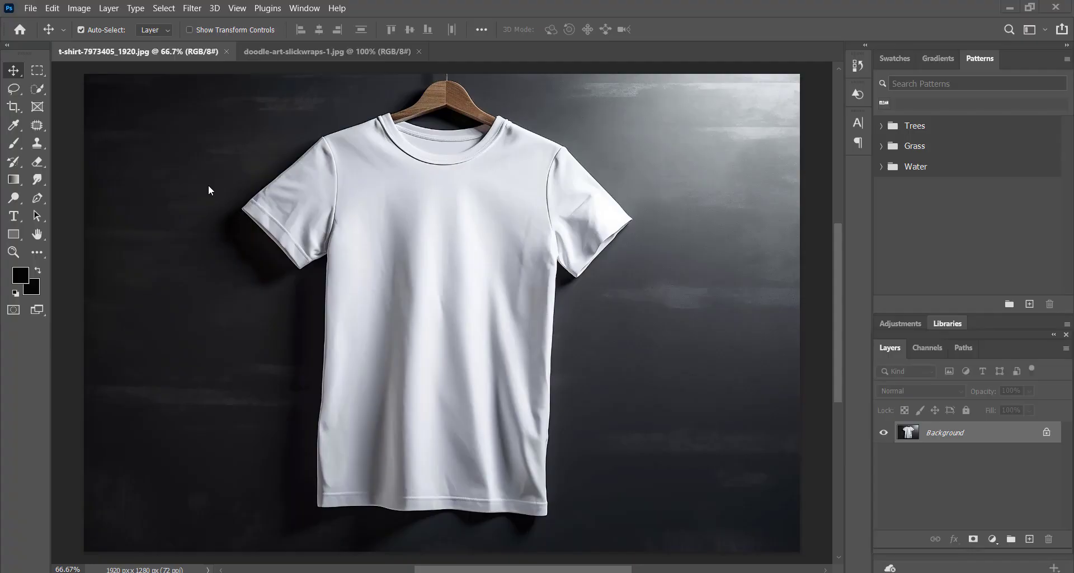
# - Select the white t-shirt with the Quick Selection Tool, painting over the left sleeve and body
pyautogui.click(36, 89)
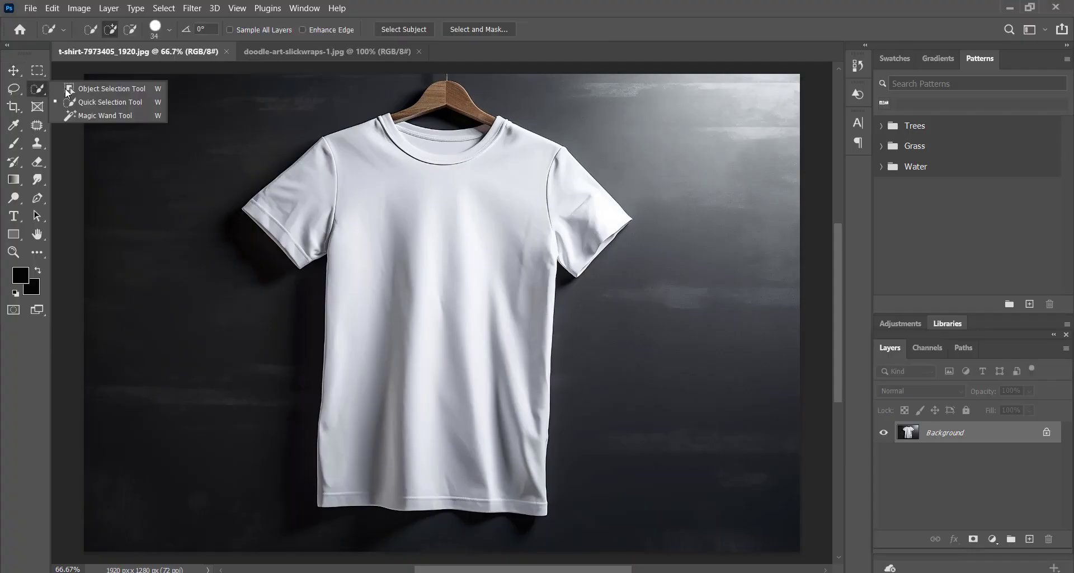
pyautogui.click(99, 99)
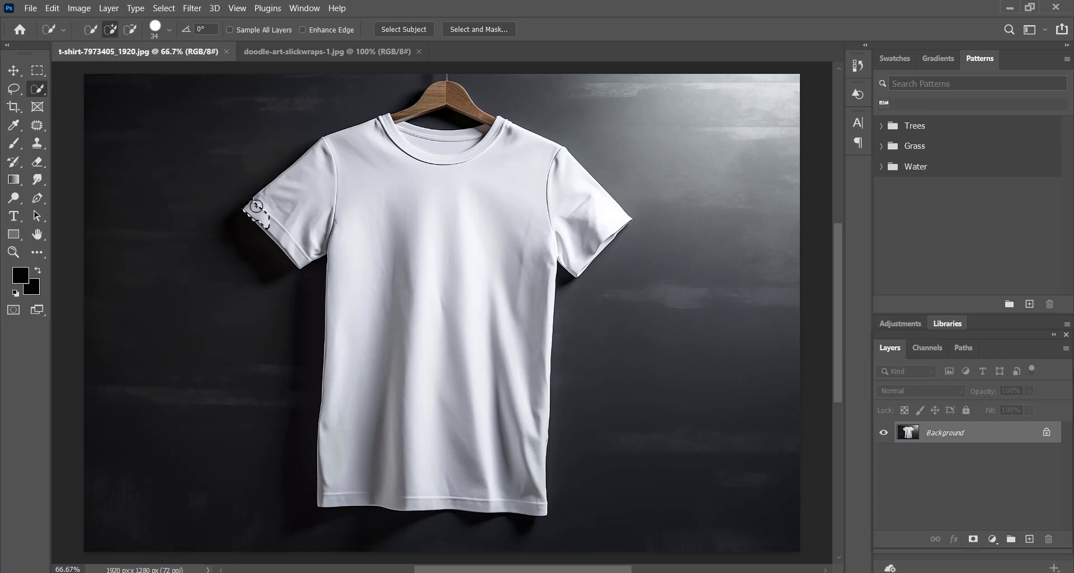
pyautogui.moveTo(257, 207)
pyautogui.mouseDown()
pyautogui.moveTo(313, 162)
pyautogui.moveTo(434, 136)
pyautogui.moveTo(581, 194)
pyautogui.mouseUp()
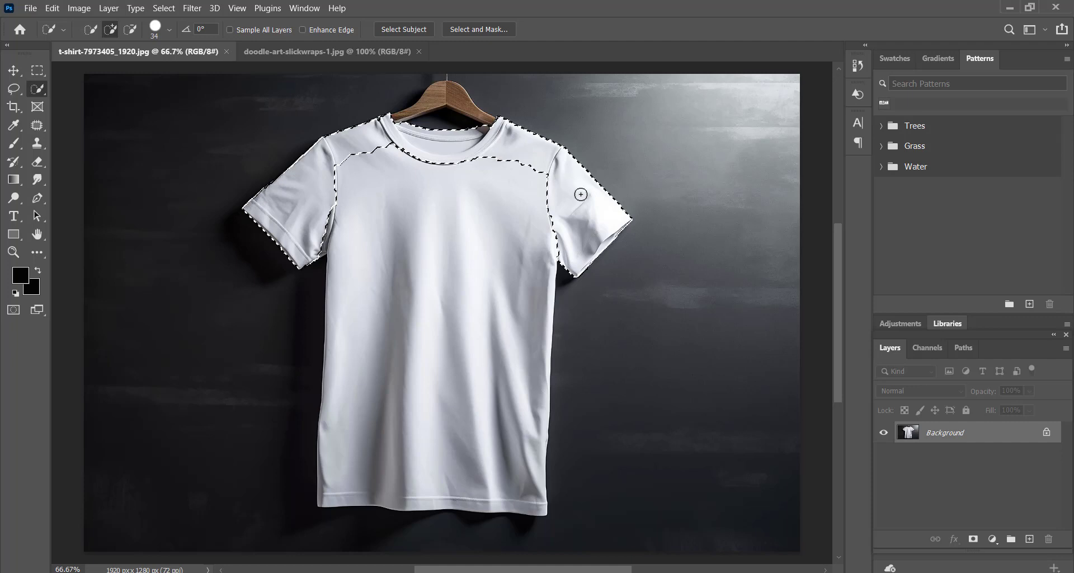
pyautogui.moveTo(544, 225); pyautogui.dragTo(530, 381)
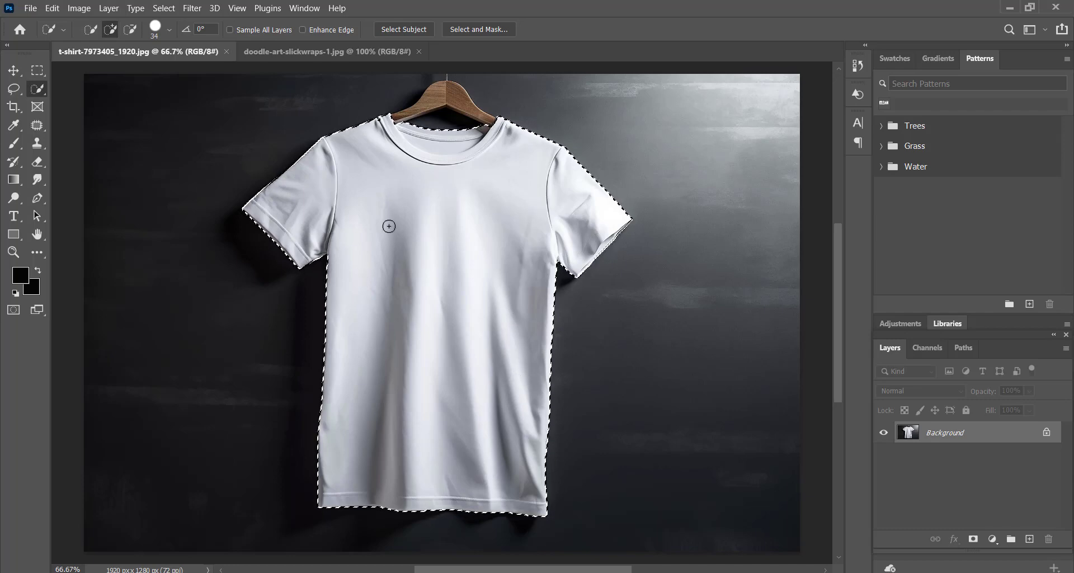
# - Zoom to 200% on the collar and set the Lasso Tool to Add to Selection
pyautogui.hotkey('ctrl', '+')
pyautogui.hotkey('ctrl', '+')
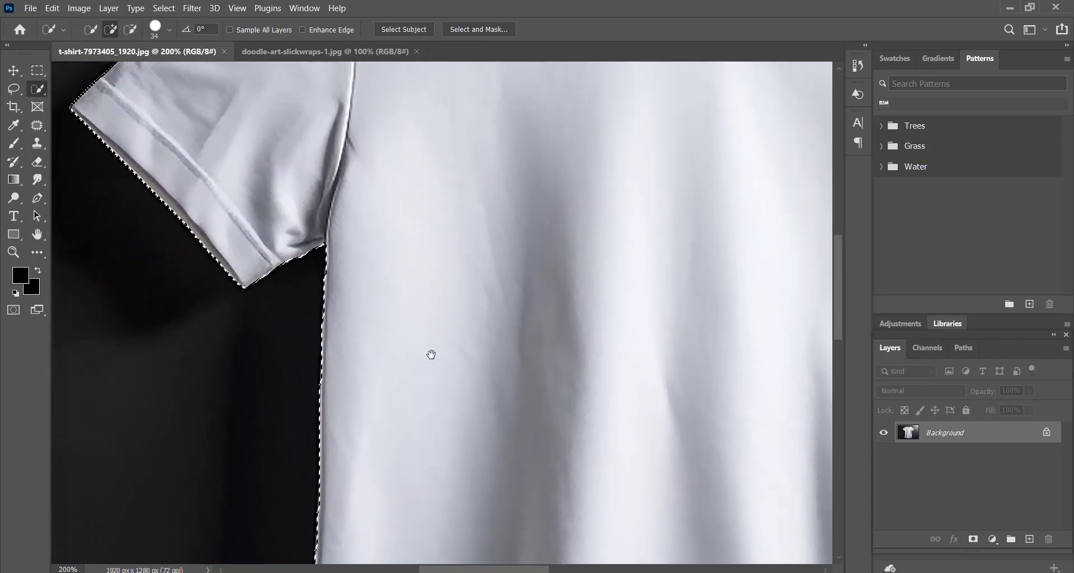
pyautogui.moveTo(188, 211); pyautogui.dragTo(423, 335)
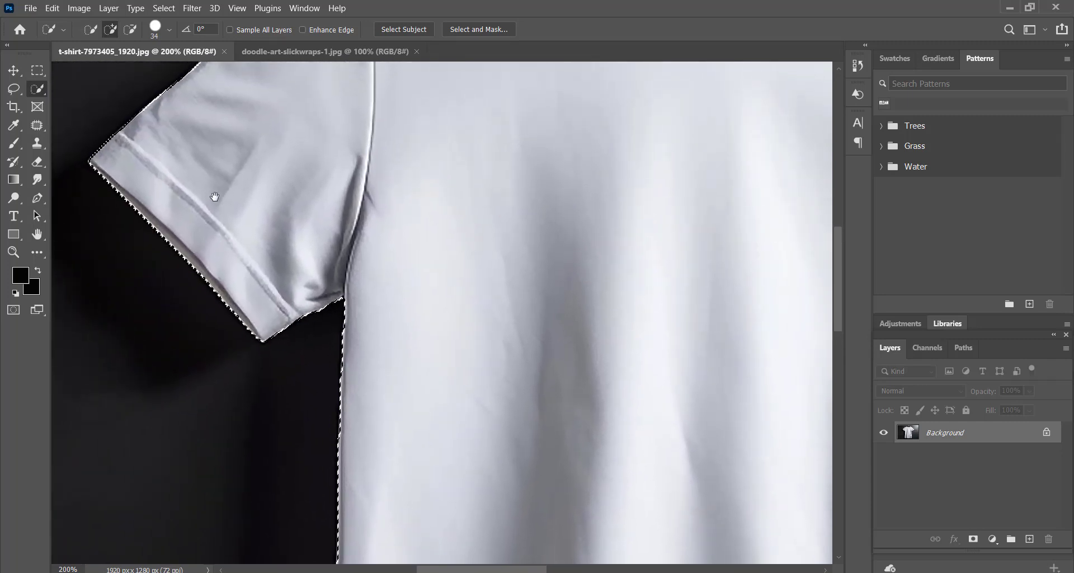
pyautogui.moveTo(219, 190)
pyautogui.mouseDown()
pyautogui.moveTo(161, 357)
pyautogui.moveTo(223, 356)
pyautogui.moveTo(151, 392)
pyautogui.moveTo(117, 434)
pyautogui.mouseUp()
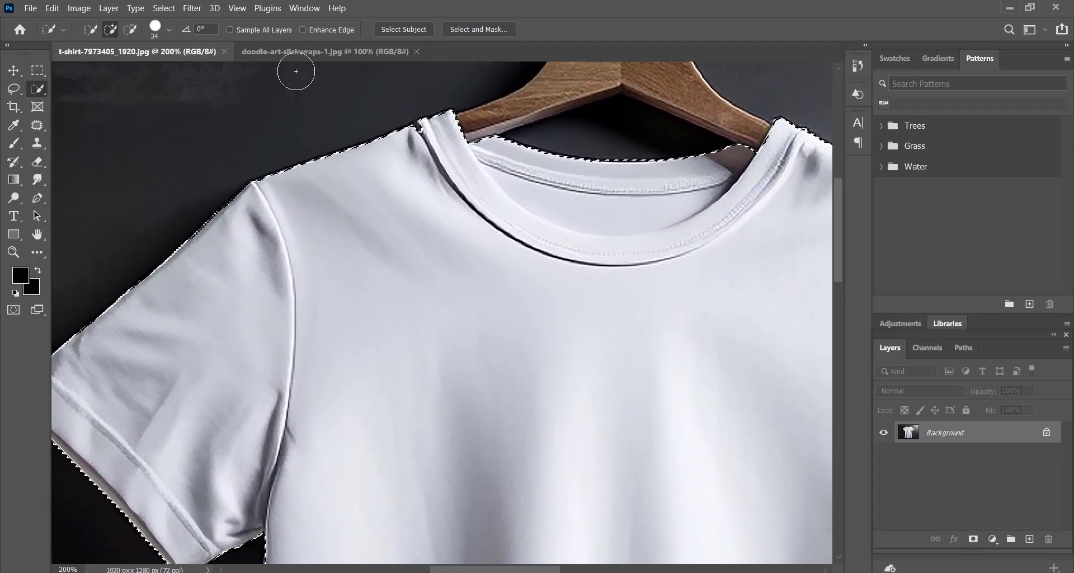
pyautogui.click(13, 90)
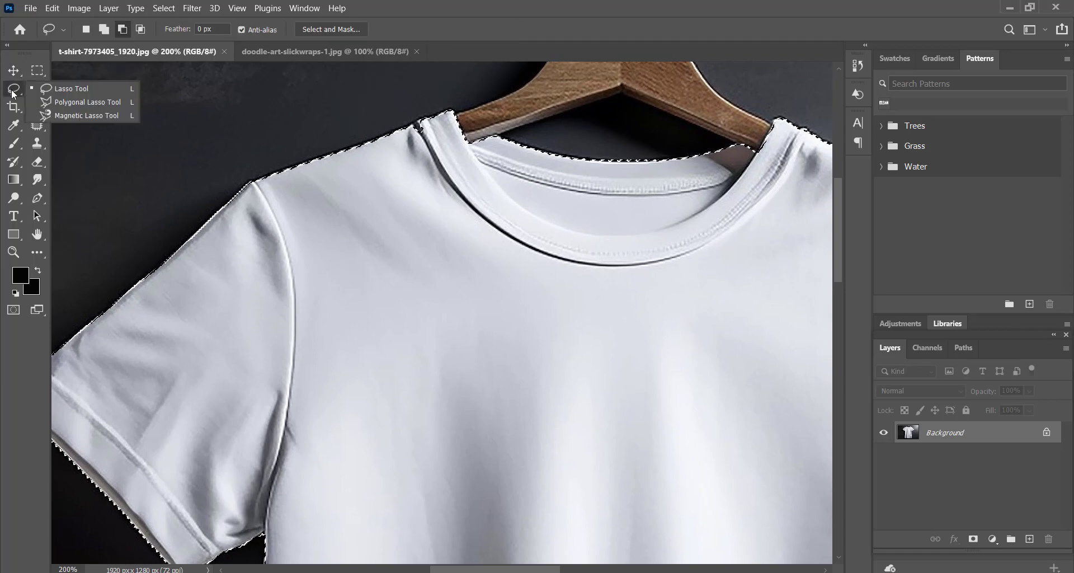
pyautogui.click(64, 90)
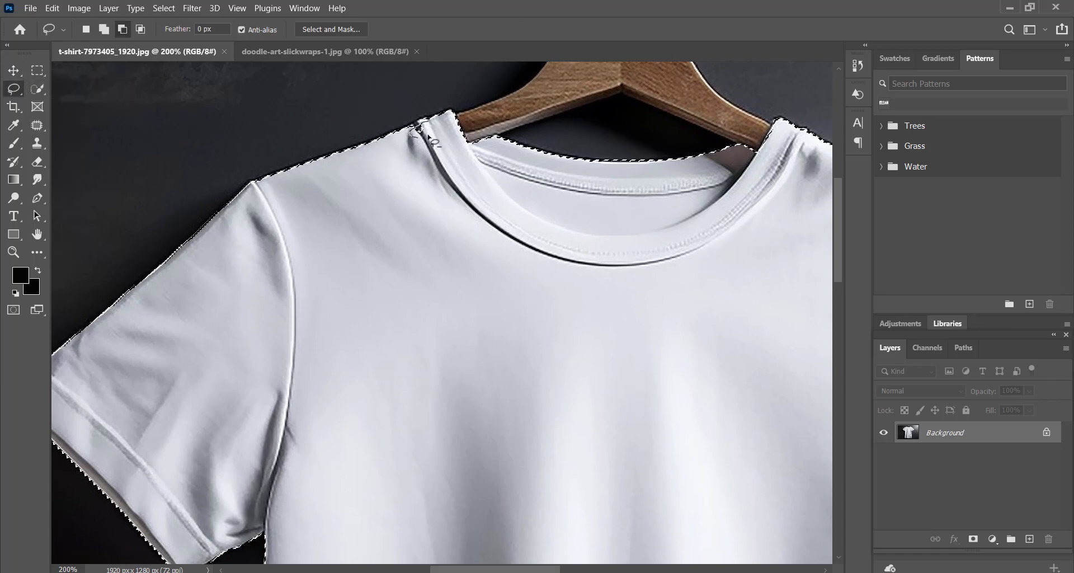
pyautogui.click(104, 29)
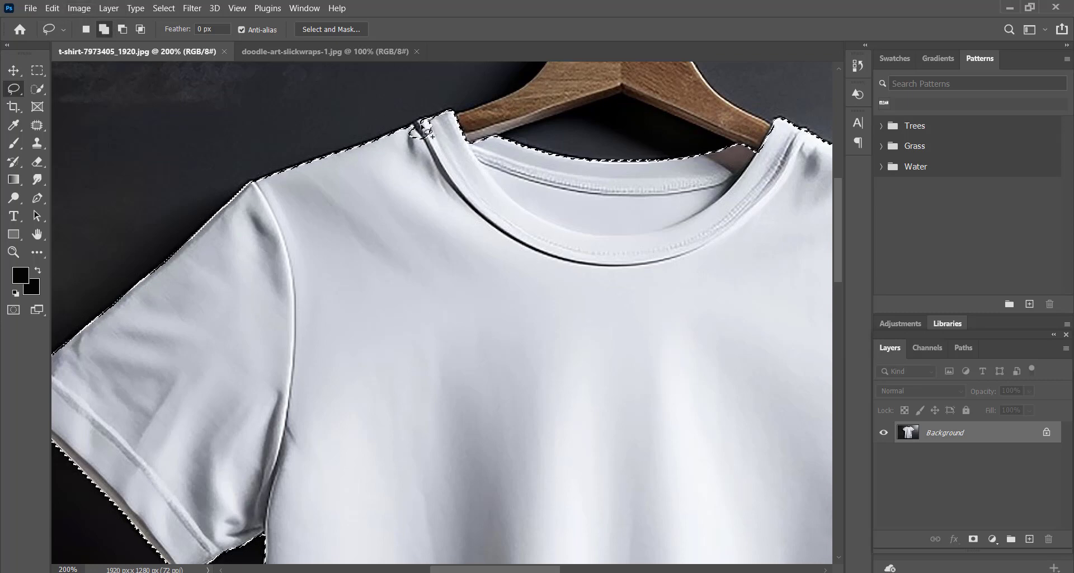
# - Lasso the missed collar patch and left shoulder area into the selection
pyautogui.moveTo(435, 137); pyautogui.dragTo(437, 134)
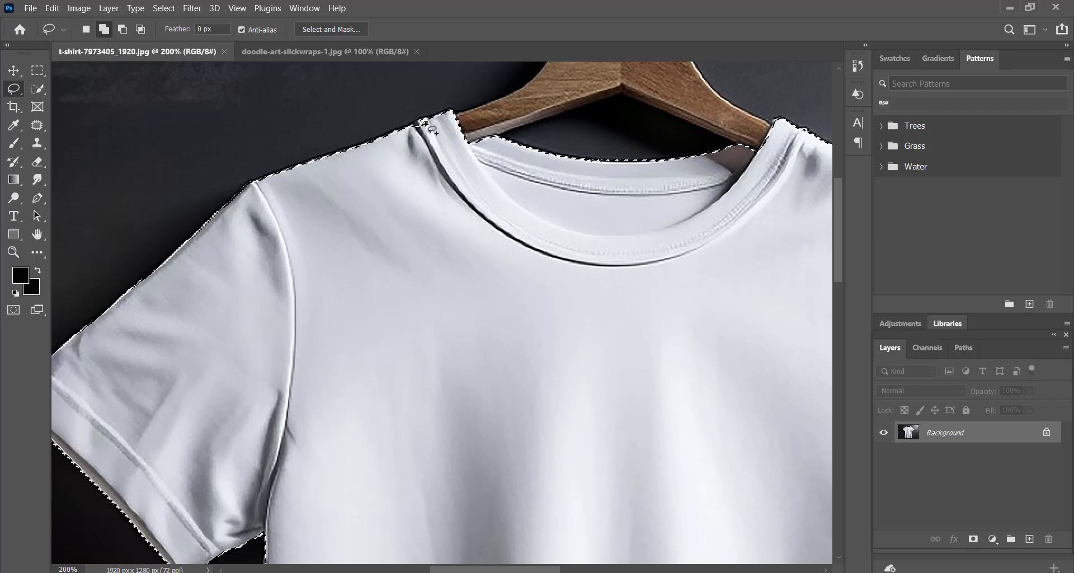
pyautogui.scroll(1, 440, 135)
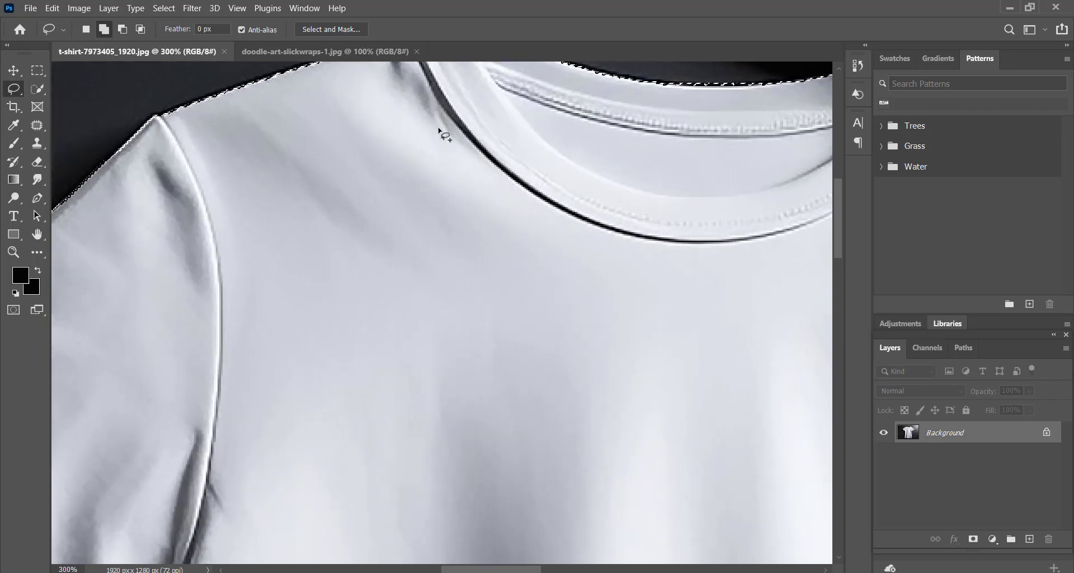
pyautogui.moveTo(440, 151); pyautogui.dragTo(473, 335)
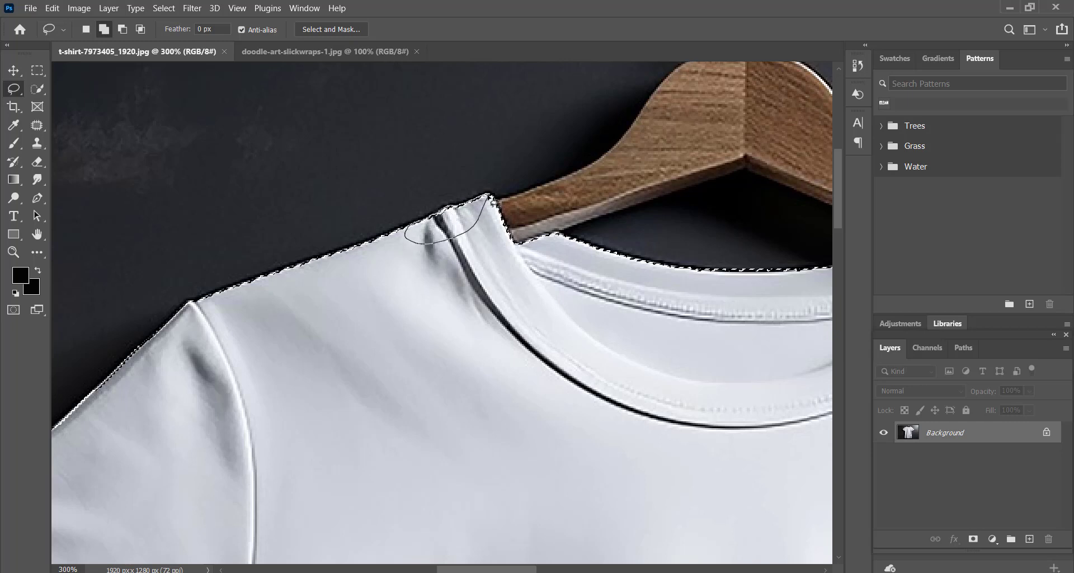
pyautogui.moveTo(496, 200); pyautogui.dragTo(463, 213)
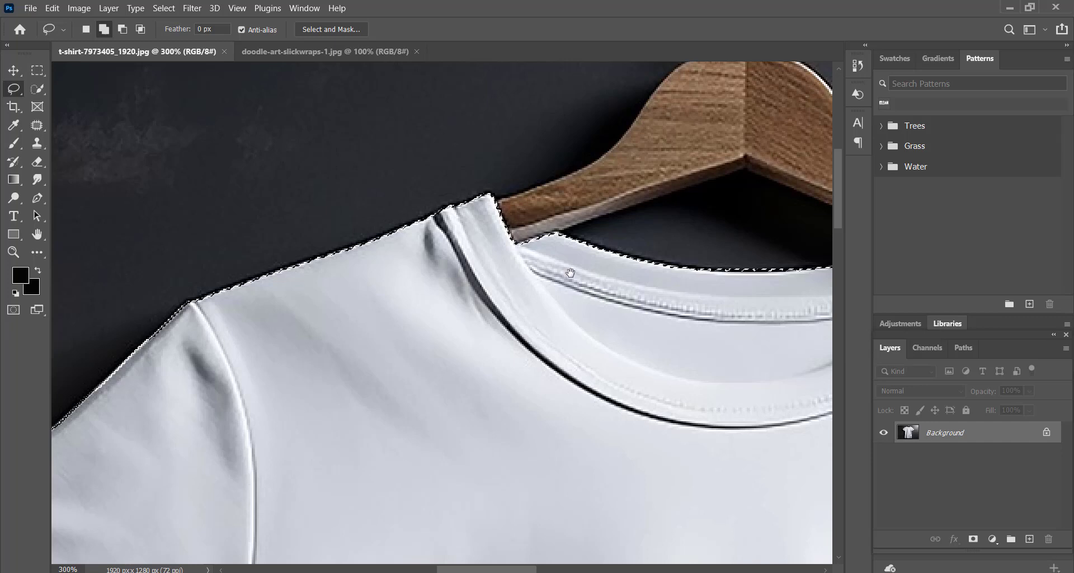
pyautogui.moveTo(505, 249); pyautogui.dragTo(435, 223)
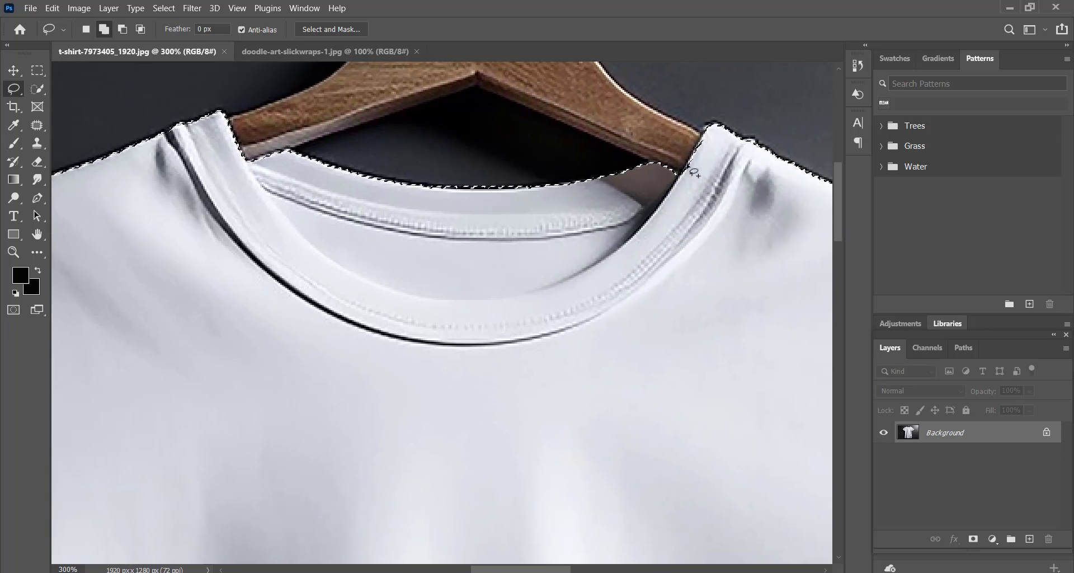
# - Lasso out the hanger and background bits at the right collar using Subtract from Selection
pyautogui.click(123, 30)
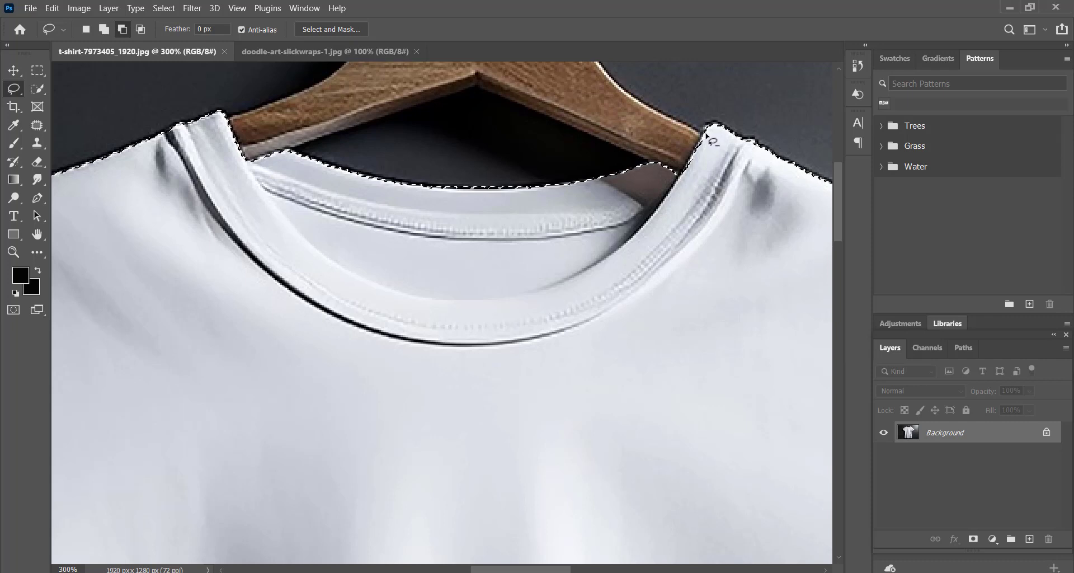
pyautogui.moveTo(705, 133); pyautogui.dragTo(702, 145)
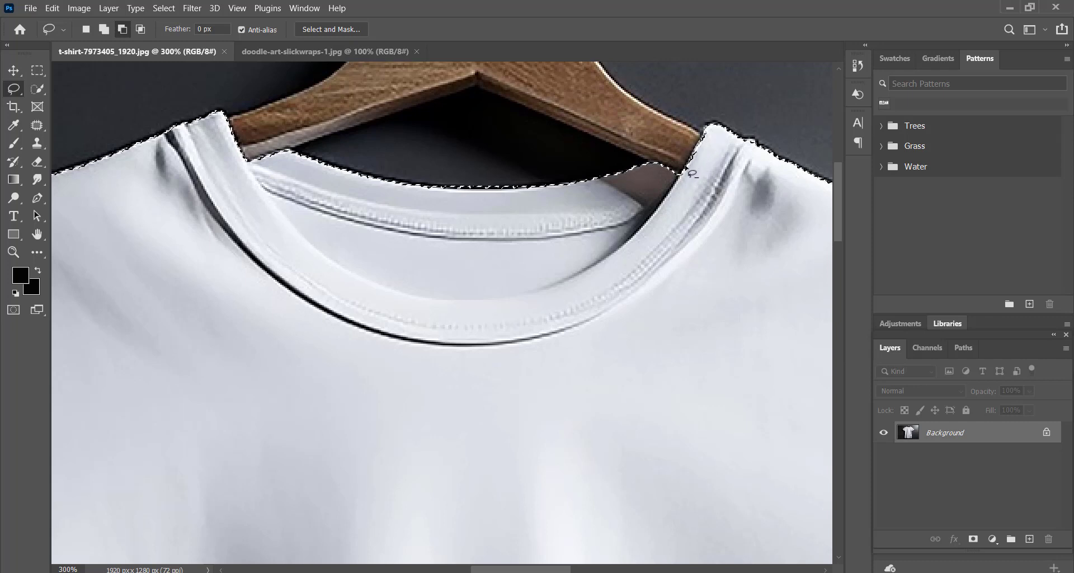
pyautogui.moveTo(714, 139); pyautogui.dragTo(709, 137)
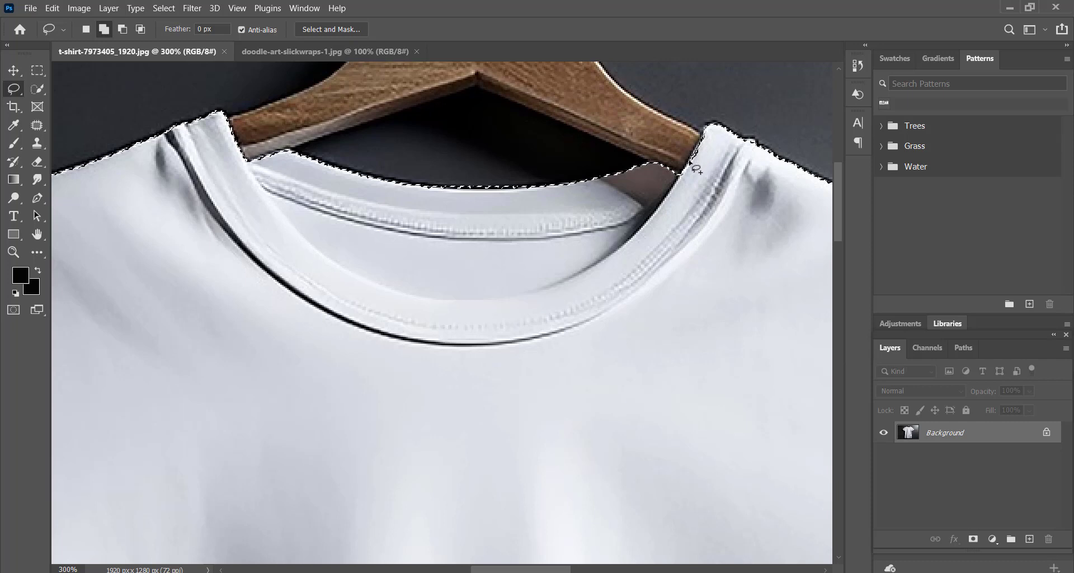
pyautogui.moveTo(711, 142); pyautogui.dragTo(712, 144)
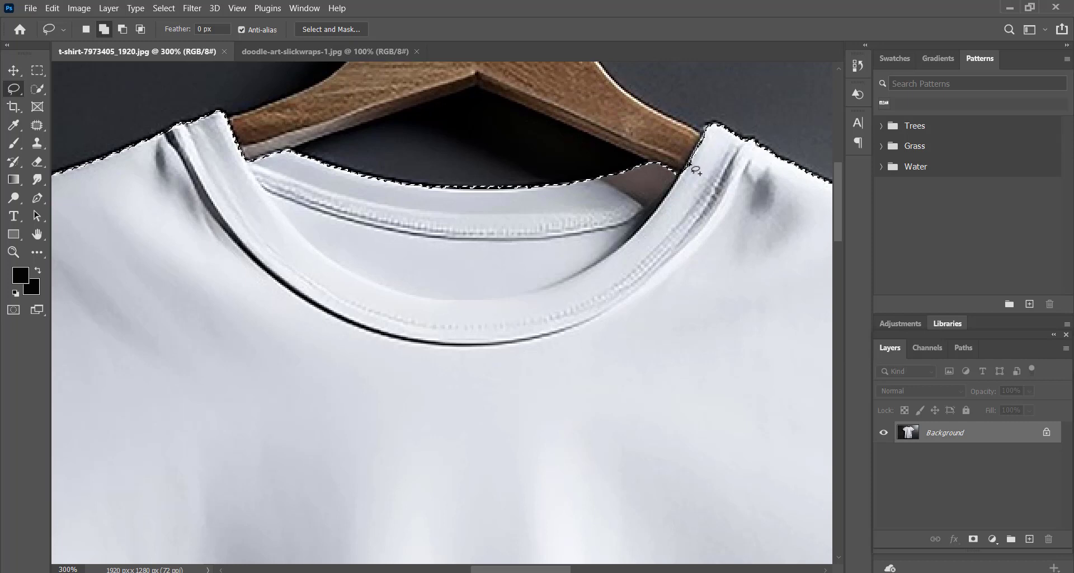
pyautogui.moveTo(713, 129); pyautogui.dragTo(715, 128)
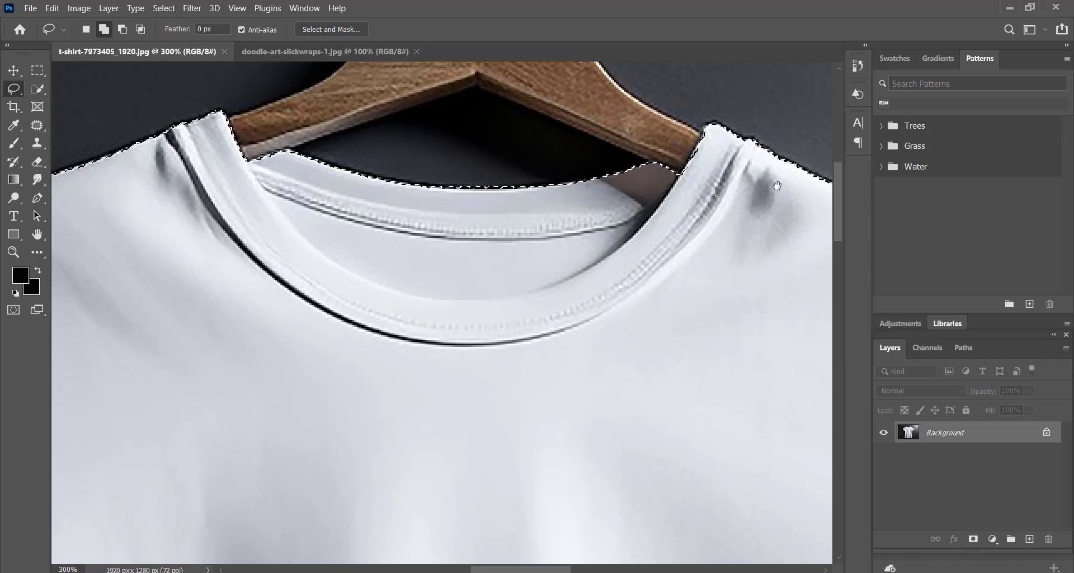
pyautogui.moveTo(775, 187); pyautogui.dragTo(643, 203)
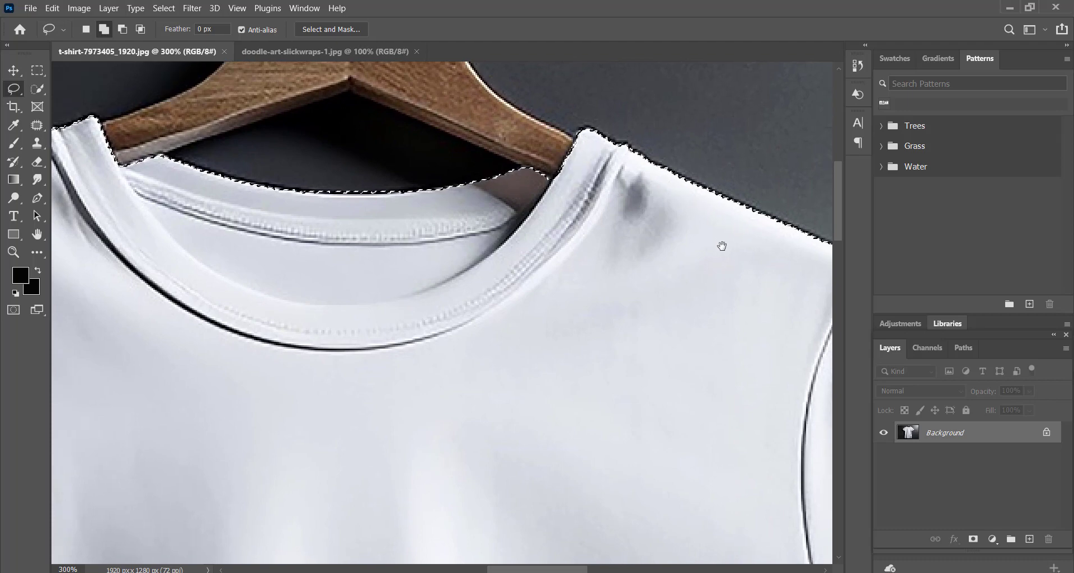
# - Trim background from the selection around the right sleeve, armpit and upper side edge
pyautogui.moveTo(722, 245); pyautogui.dragTo(492, 166)
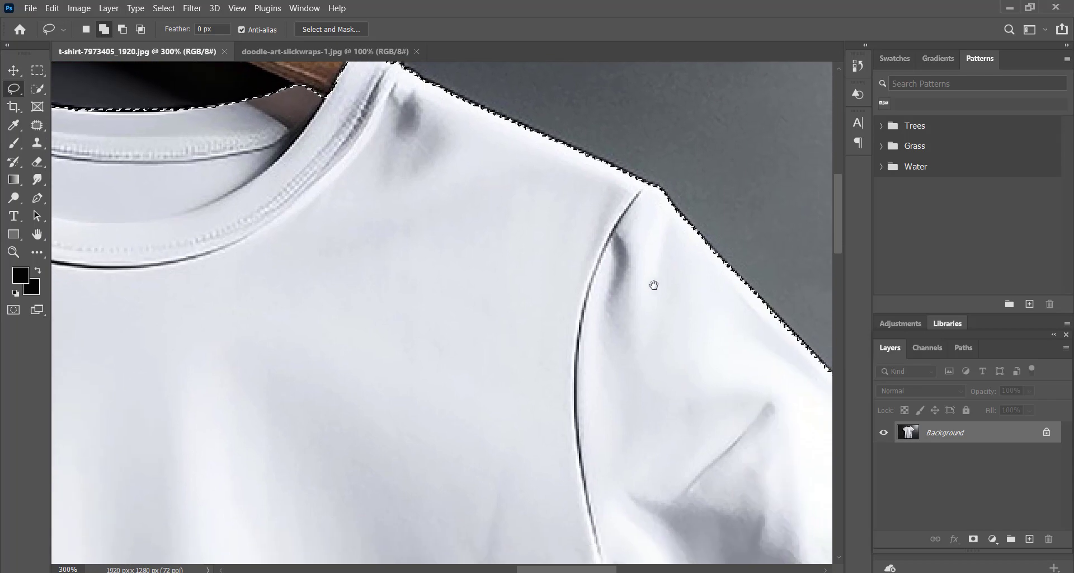
pyautogui.moveTo(655, 284); pyautogui.dragTo(559, 212)
pyautogui.moveTo(700, 262); pyautogui.dragTo(690, 259)
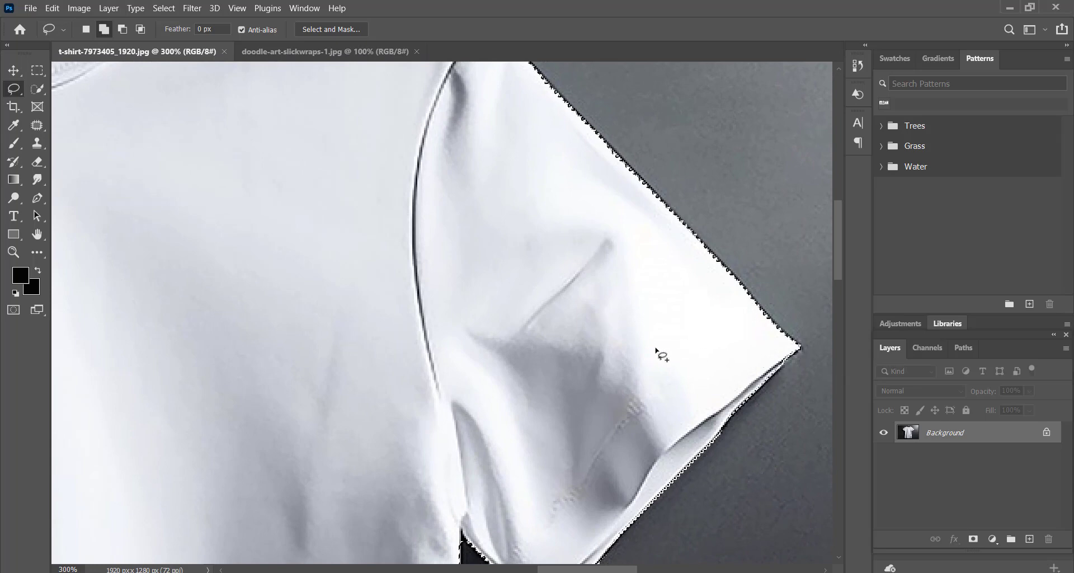
pyautogui.moveTo(653, 347); pyautogui.dragTo(704, 206)
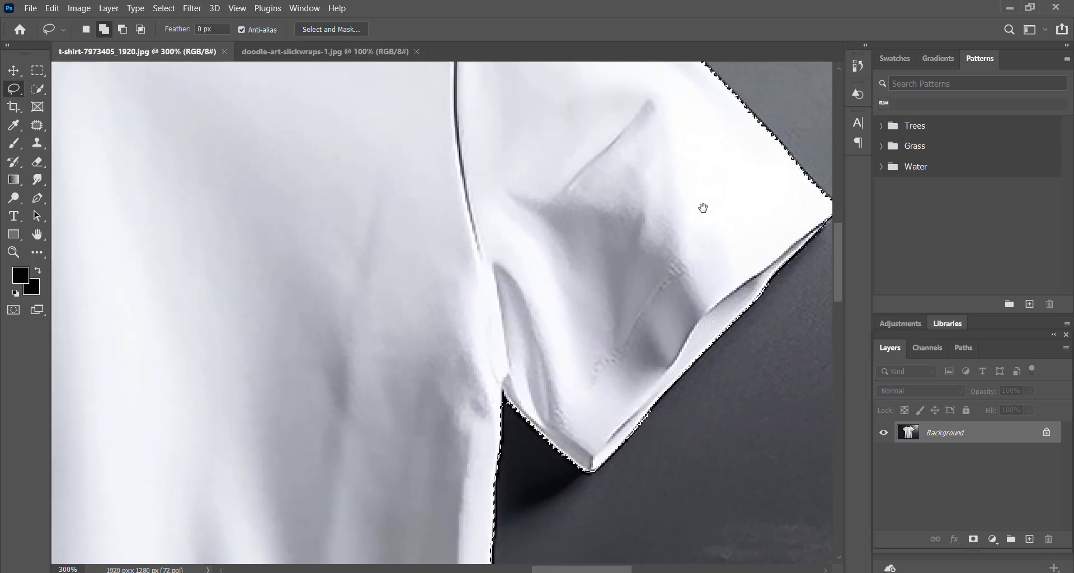
pyautogui.moveTo(648, 348); pyautogui.dragTo(707, 279)
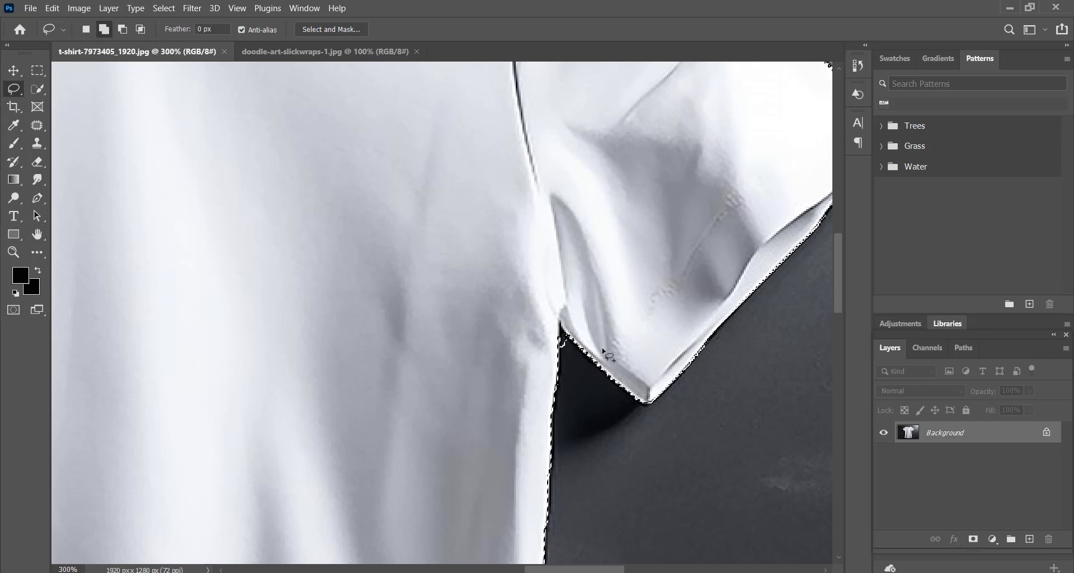
pyautogui.click(121, 30)
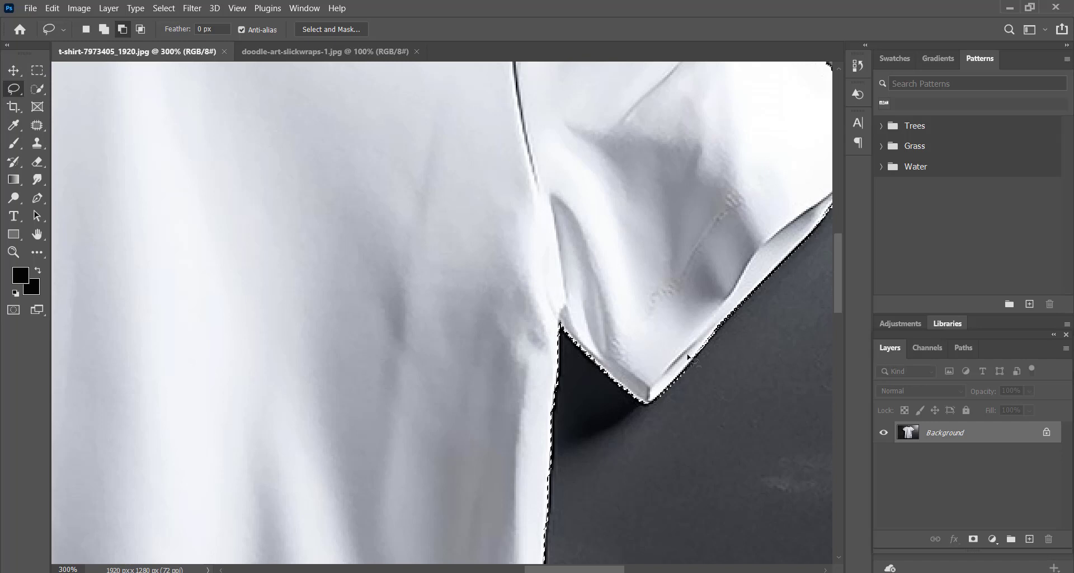
pyautogui.moveTo(654, 296); pyautogui.dragTo(758, 115)
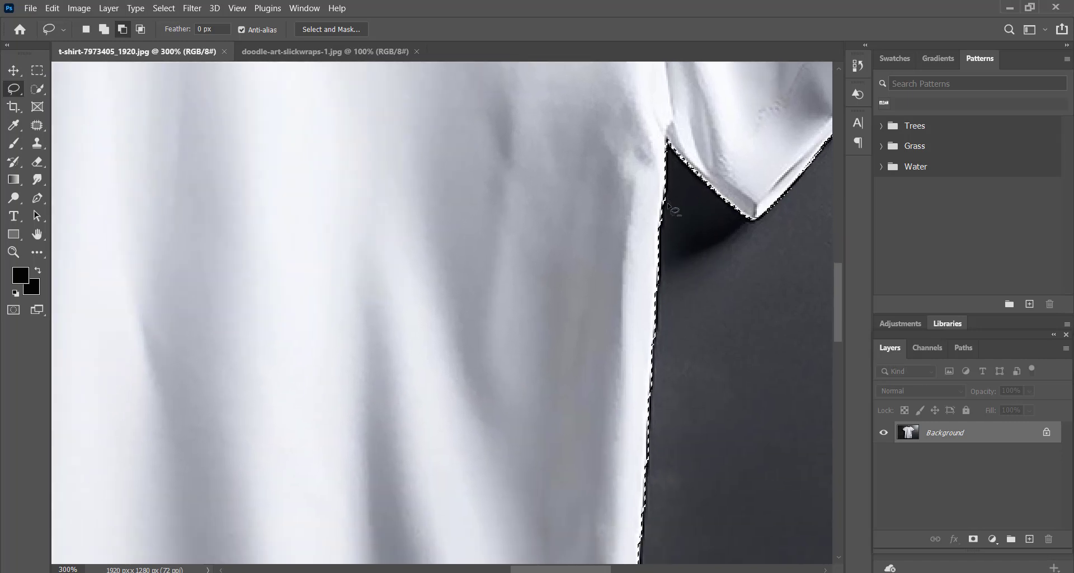
pyautogui.moveTo(688, 386); pyautogui.dragTo(713, 174)
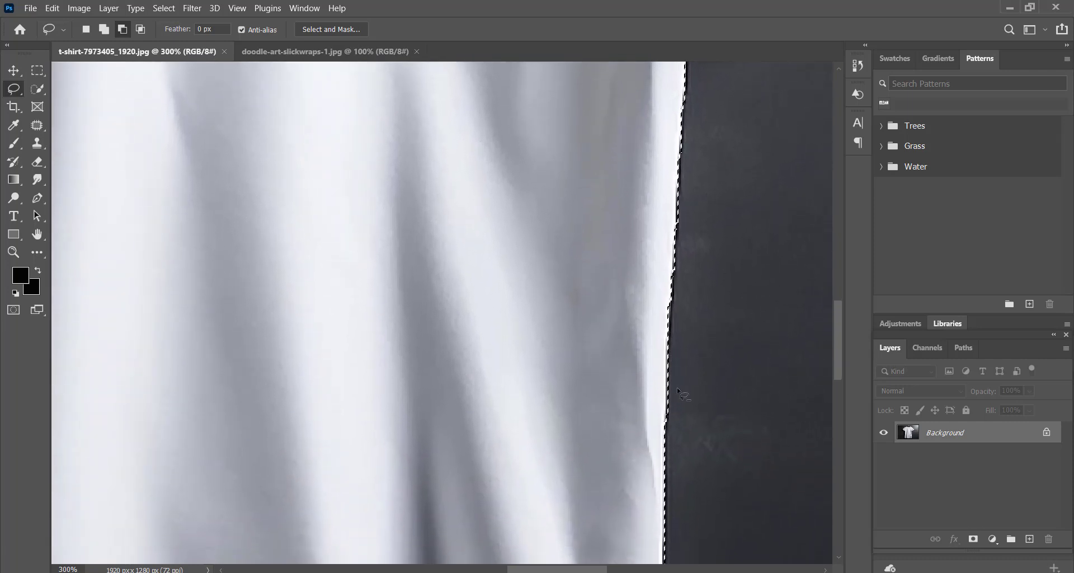
# - Add the missed areas along the shirt's right side down to the hem
pyautogui.click(104, 29)
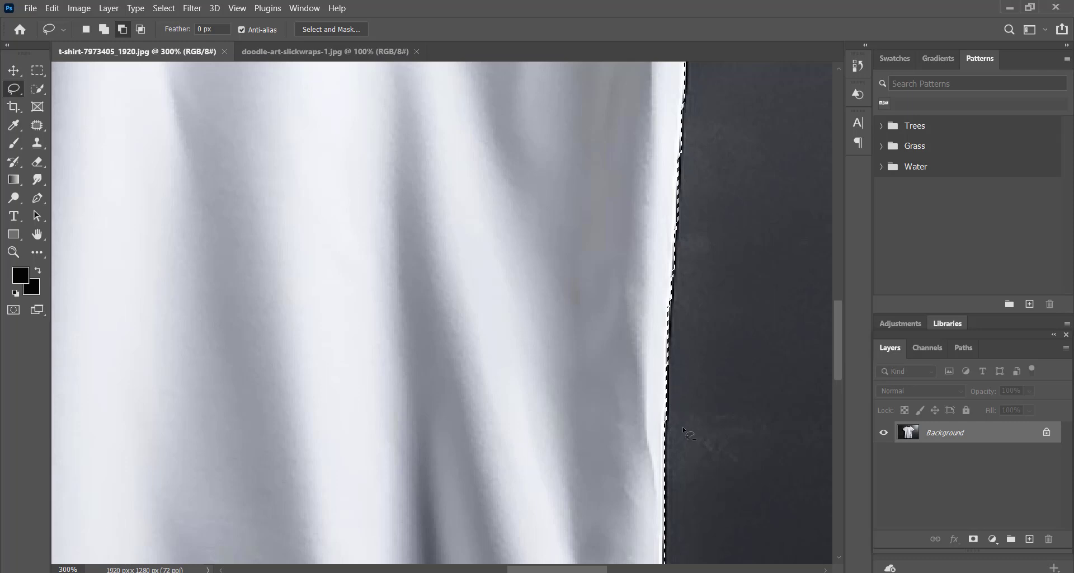
pyautogui.moveTo(603, 413); pyautogui.dragTo(631, 172)
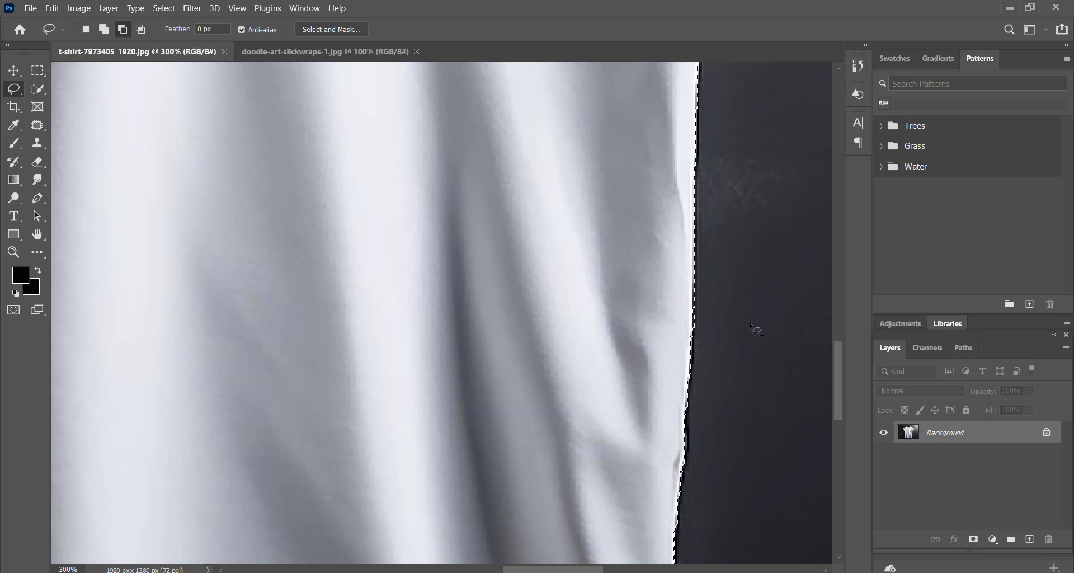
pyautogui.moveTo(627, 395)
pyautogui.mouseDown()
pyautogui.moveTo(636, 334)
pyautogui.moveTo(674, 268)
pyautogui.mouseUp()
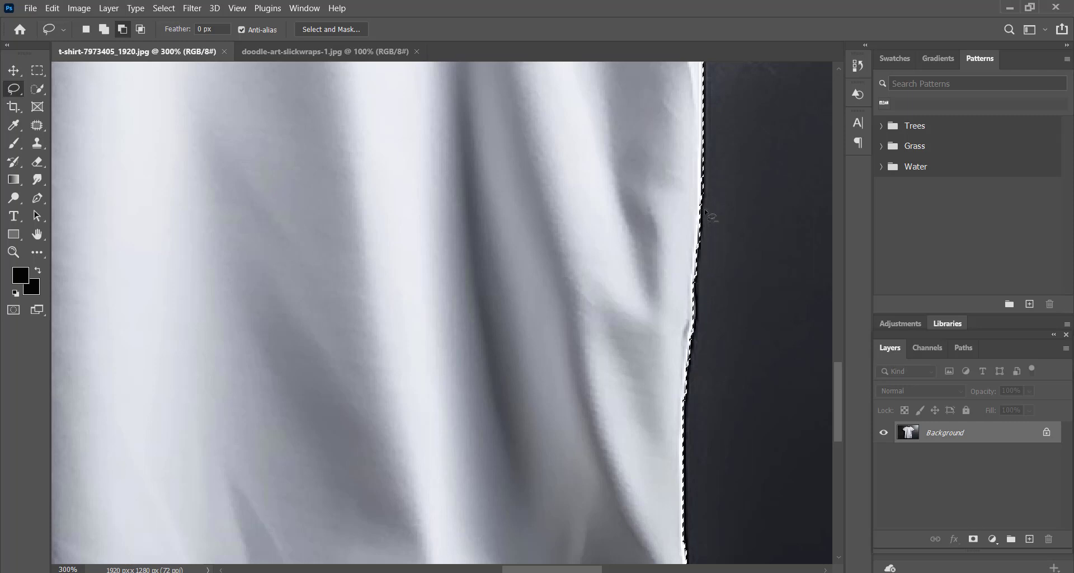
pyautogui.moveTo(720, 376); pyautogui.dragTo(727, 211)
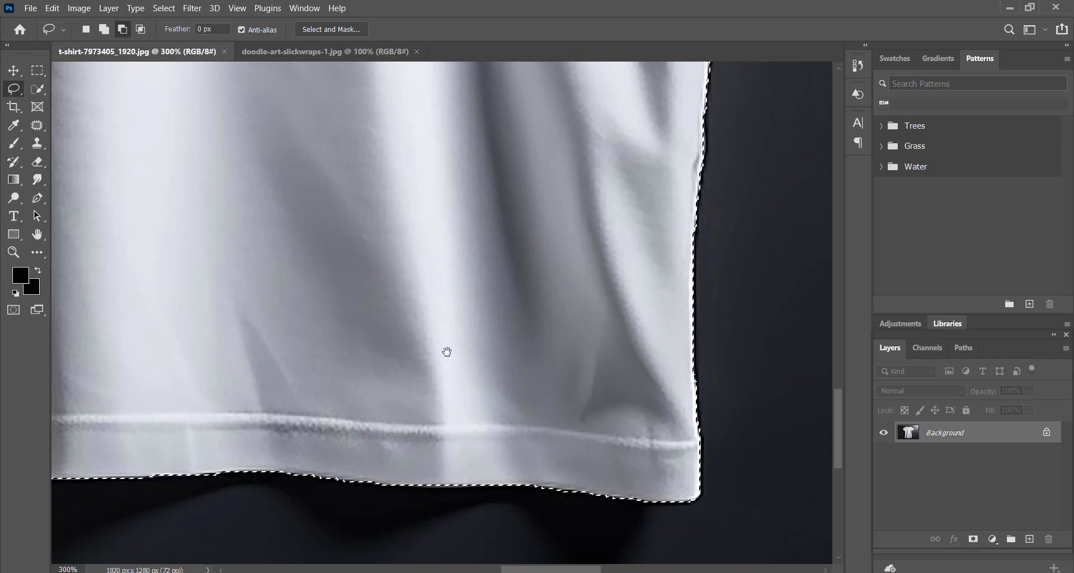
pyautogui.moveTo(447, 351)
pyautogui.mouseDown()
pyautogui.moveTo(586, 247)
pyautogui.moveTo(771, 307)
pyautogui.moveTo(832, 304)
pyautogui.mouseUp()
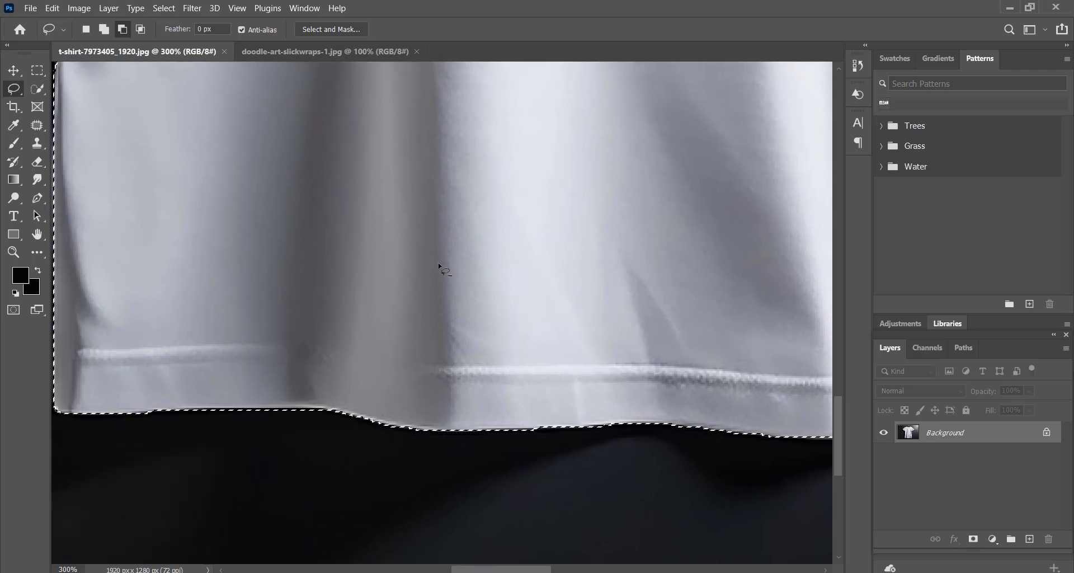
# - Zoom out to 50% to see the whole selected shirt and switch to the Move tool
pyautogui.hotkey('ctrl', '-')
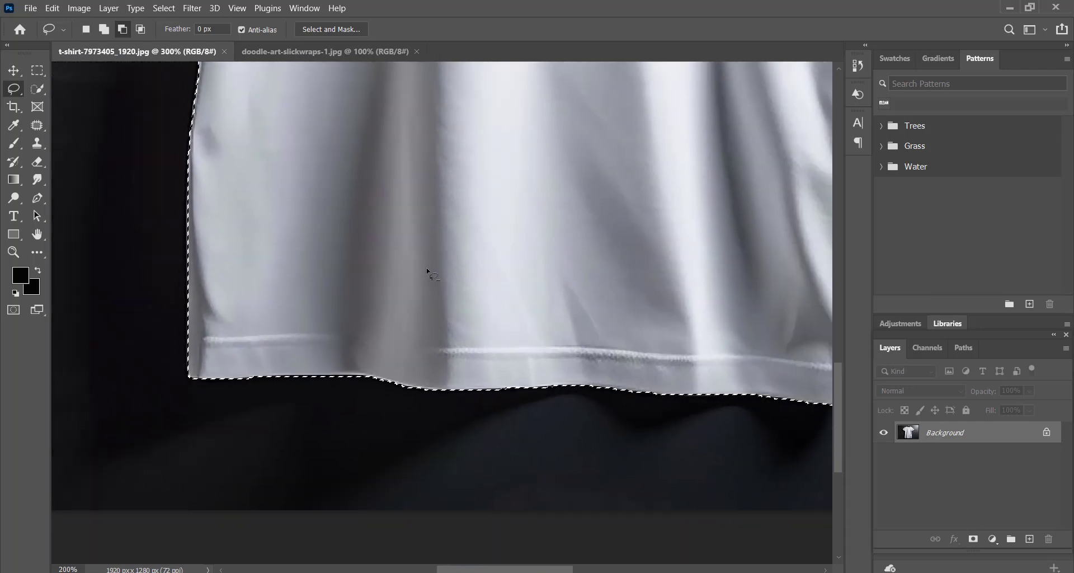
pyautogui.hotkey('ctrl', '-')
pyautogui.hotkey('ctrl', '-')
pyautogui.hotkey('ctrl', '-')
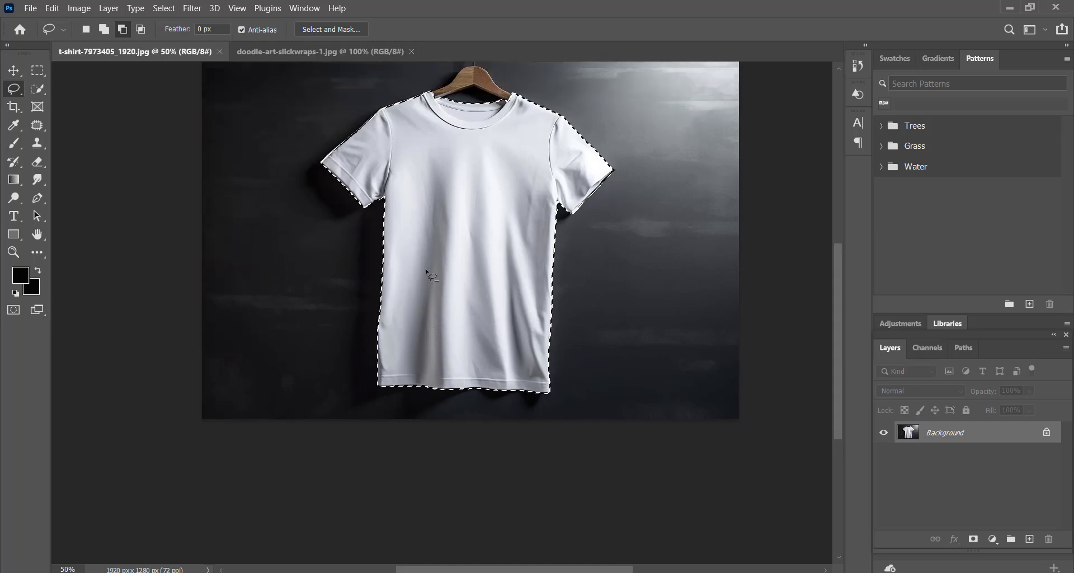
pyautogui.scroll(2, 426, 273)
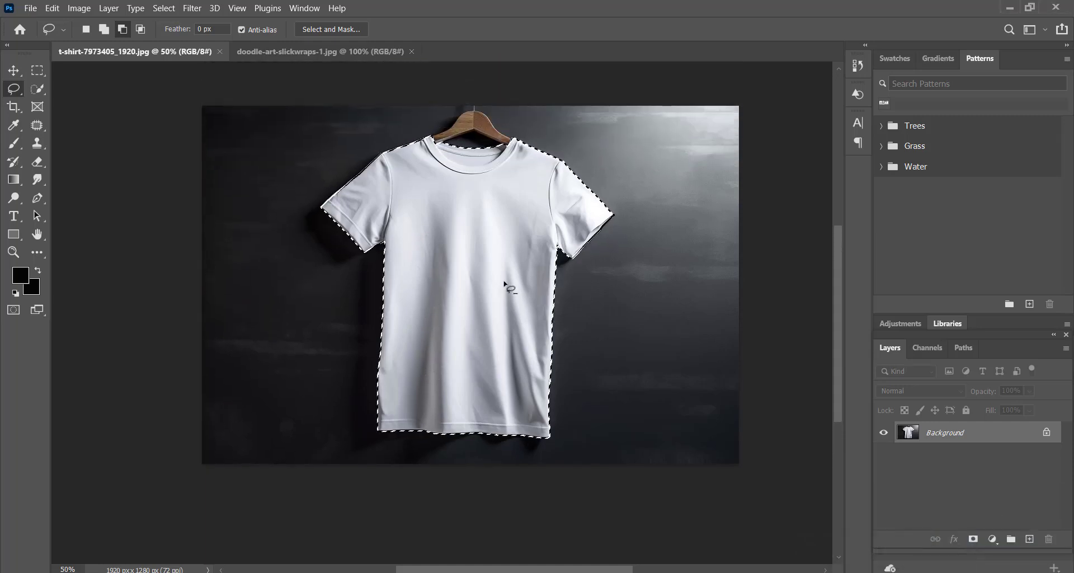
pyautogui.press('v')
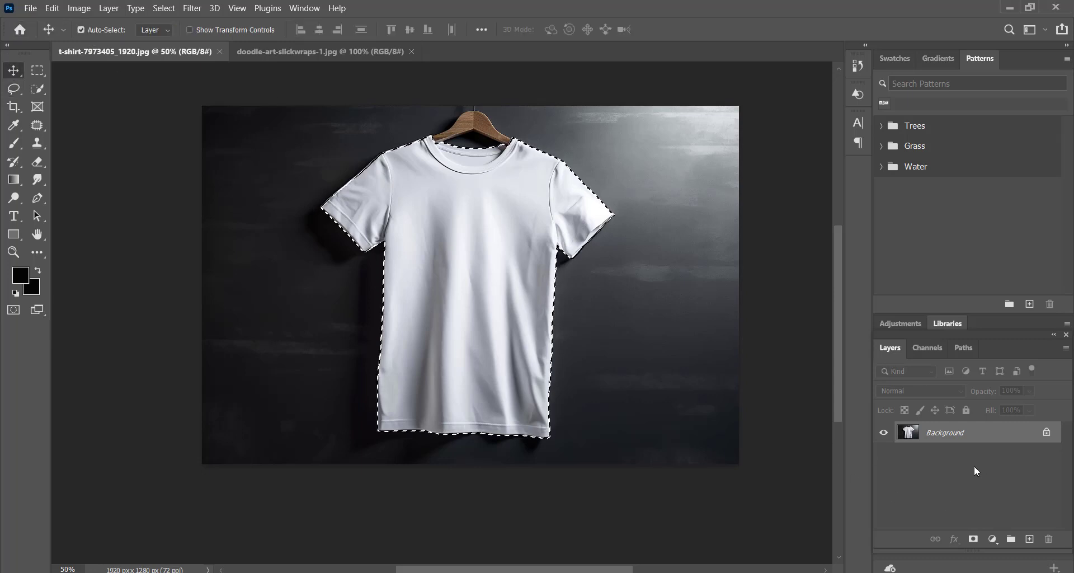
# - Copy the shirt to Layer 1, add a hidden Layer 1 copy, and select Layer 1
pyautogui.hotkey('ctrl', 'j')
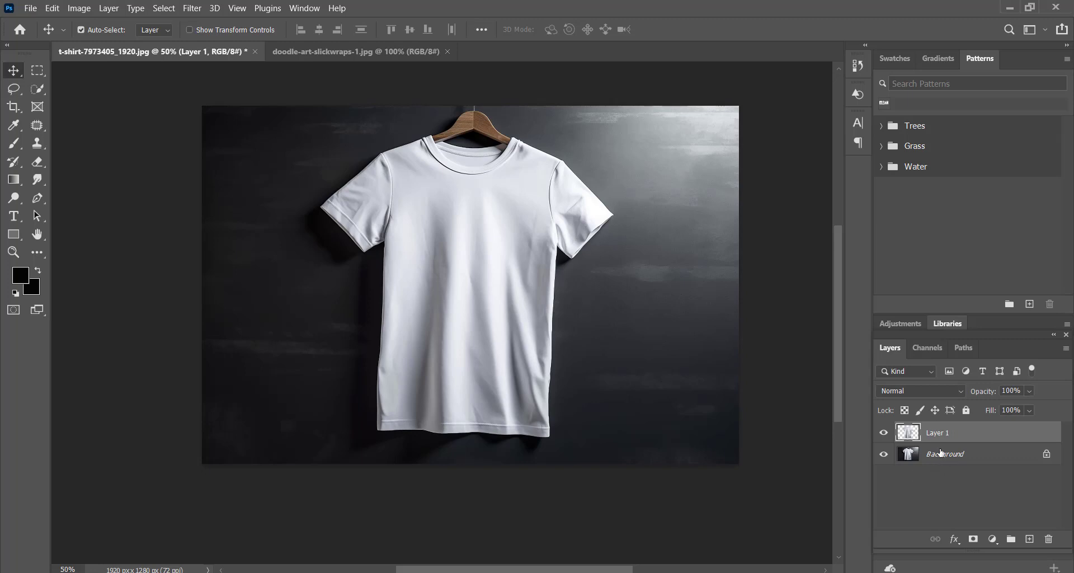
pyautogui.hotkey('ctrl', 'j')
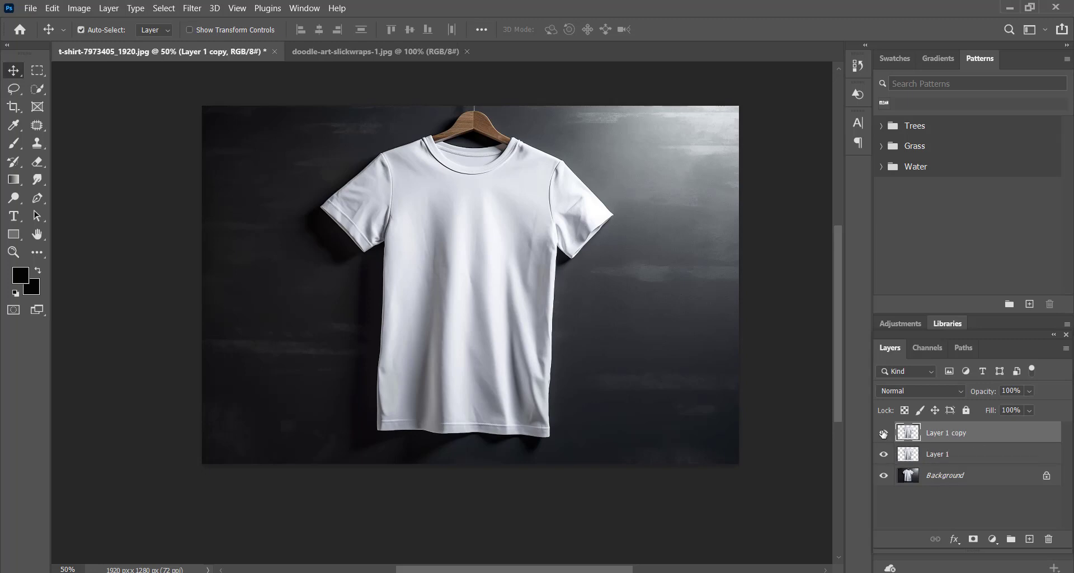
pyautogui.click(884, 433)
pyautogui.click(954, 456)
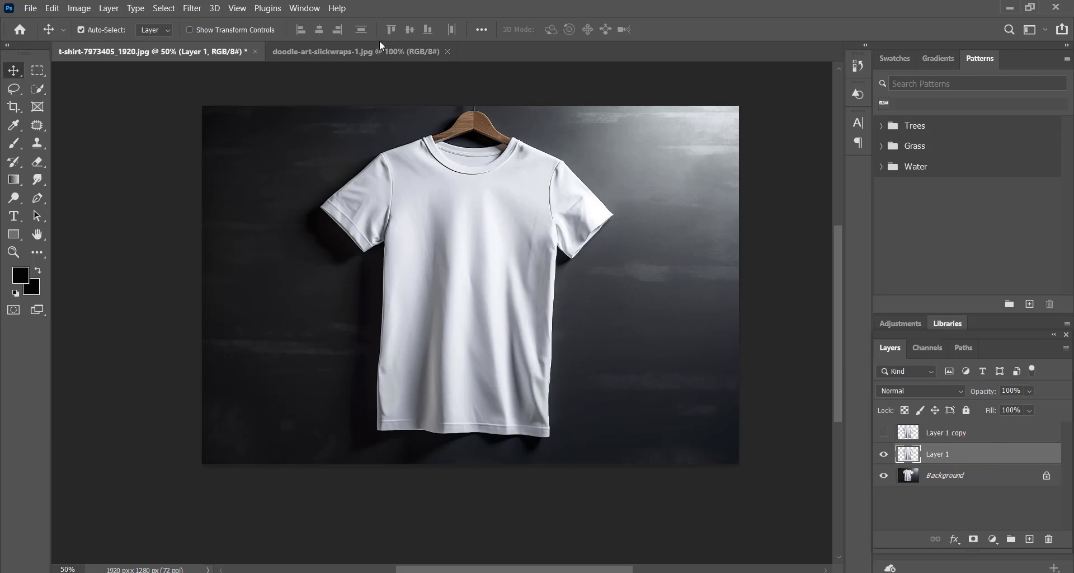
# - Drag the doodle-art image onto the t-shirt canvas as Layer 2 and close the doodle file
pyautogui.moveTo(369, 49); pyautogui.dragTo(407, 176)
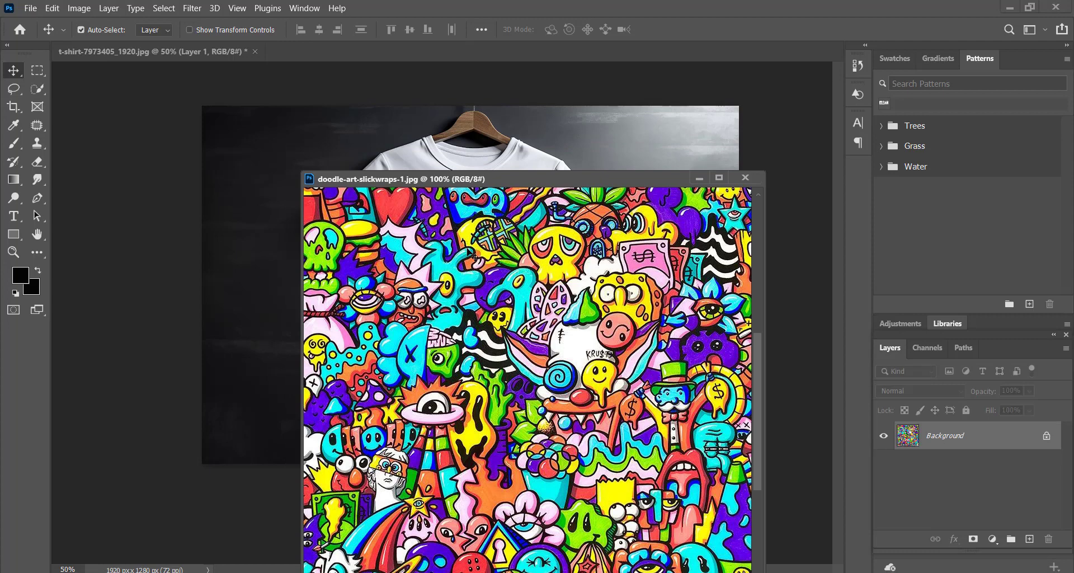
pyautogui.moveTo(472, 253); pyautogui.dragTo(458, 163)
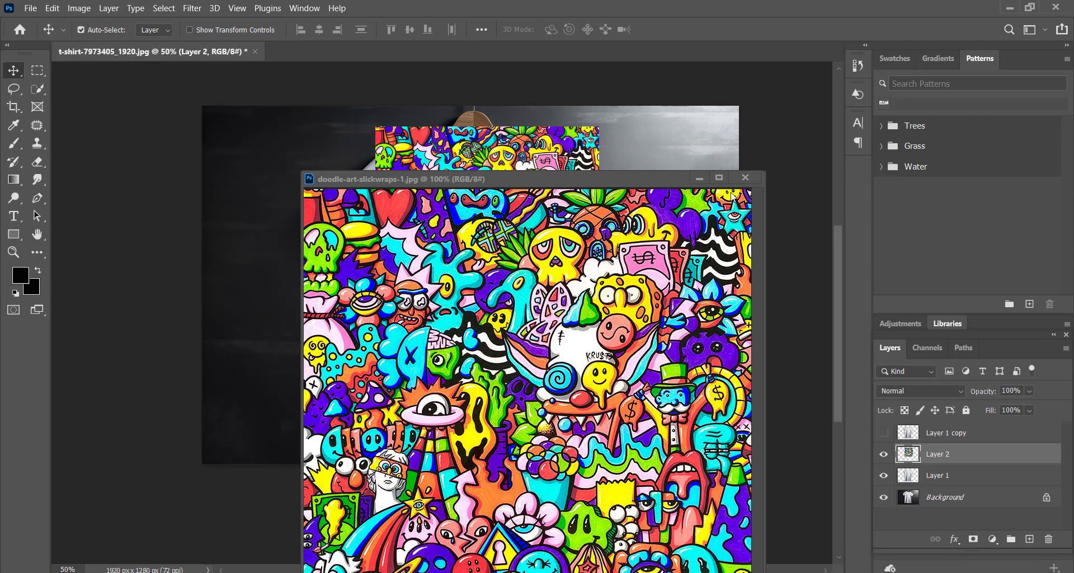
pyautogui.click(745, 178)
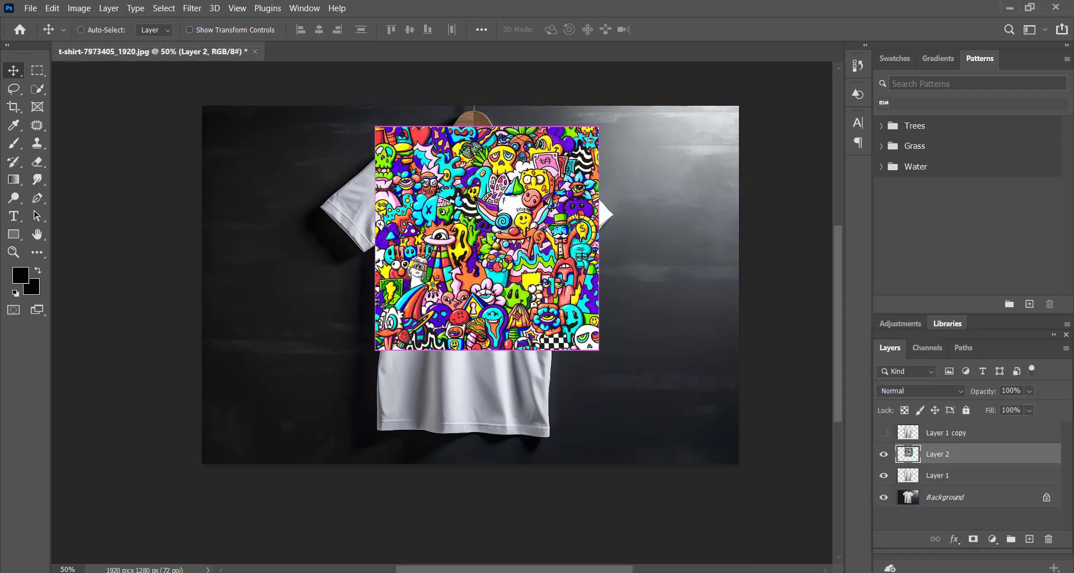
# - Free Transform the doodle Layer 2 up to about 141% so it covers the shirt body
pyautogui.hotkey('ctrl', 't')
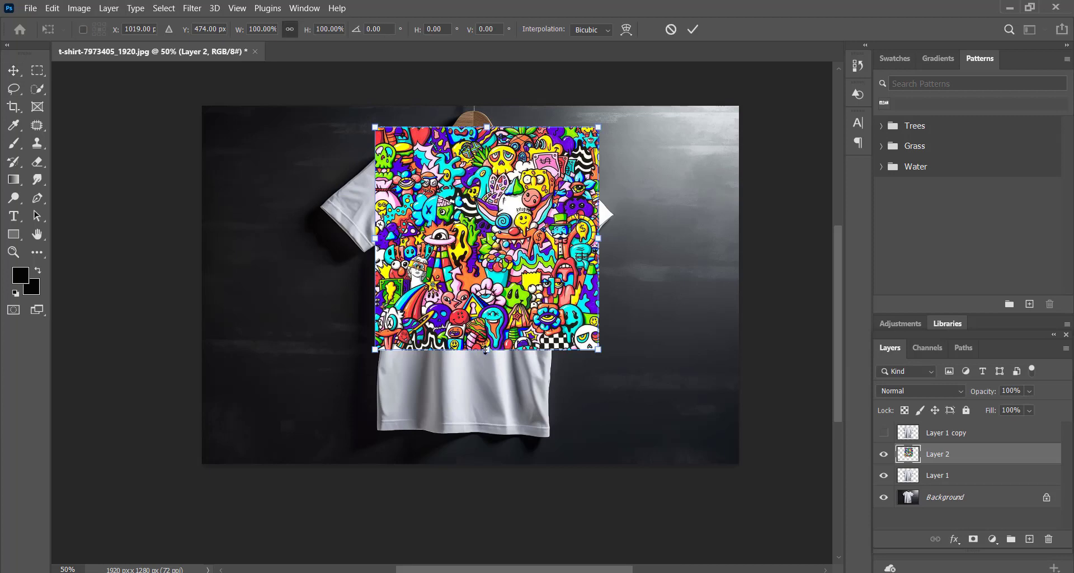
pyautogui.moveTo(487, 350); pyautogui.dragTo(486, 437)
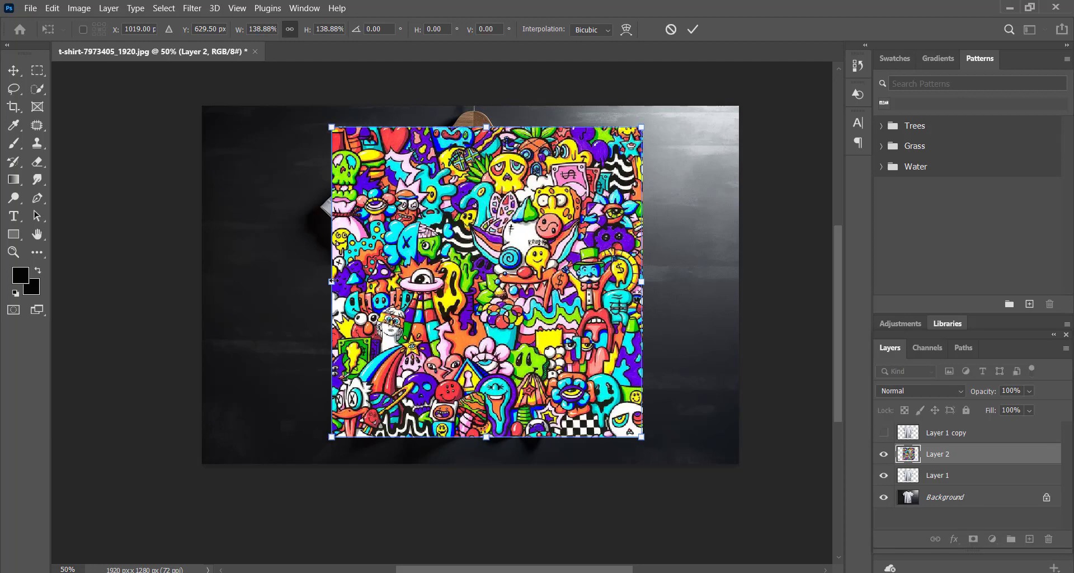
pyautogui.moveTo(331, 281); pyautogui.dragTo(319, 281)
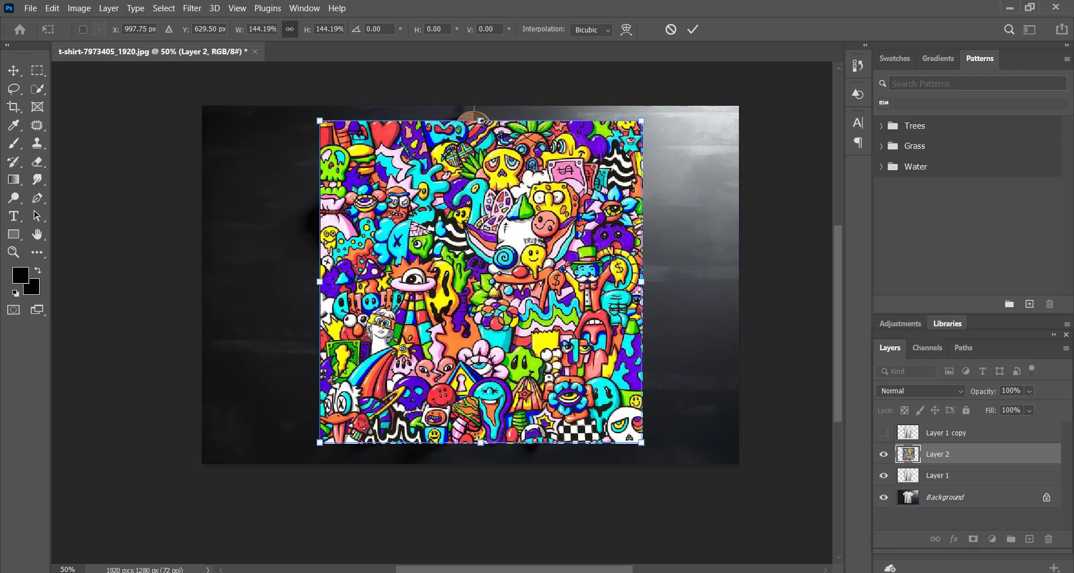
pyautogui.moveTo(481, 121); pyautogui.dragTo(481, 135)
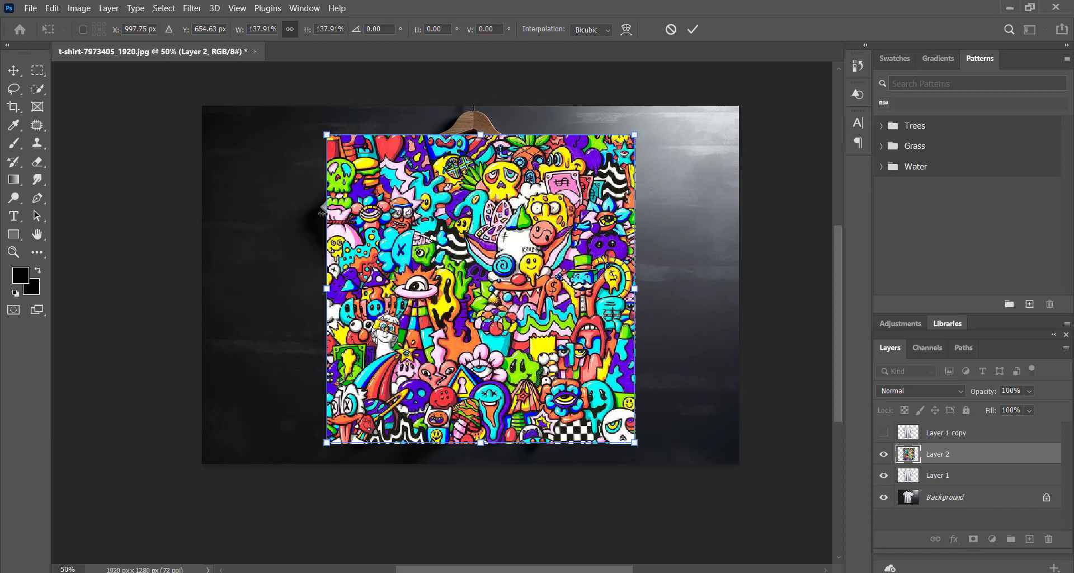
pyautogui.moveTo(323, 211); pyautogui.dragTo(320, 211)
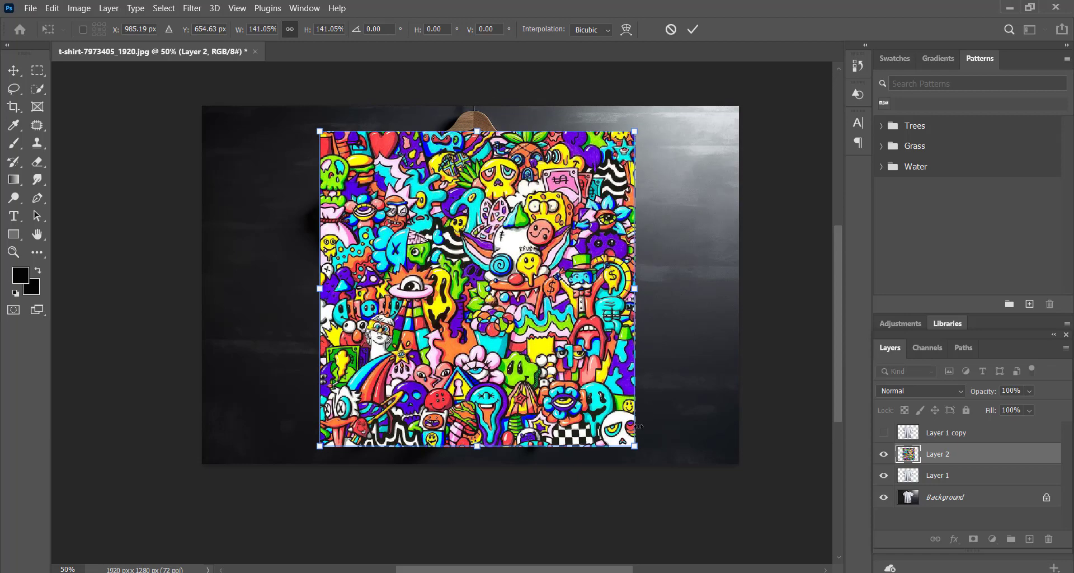
pyautogui.press('Return')
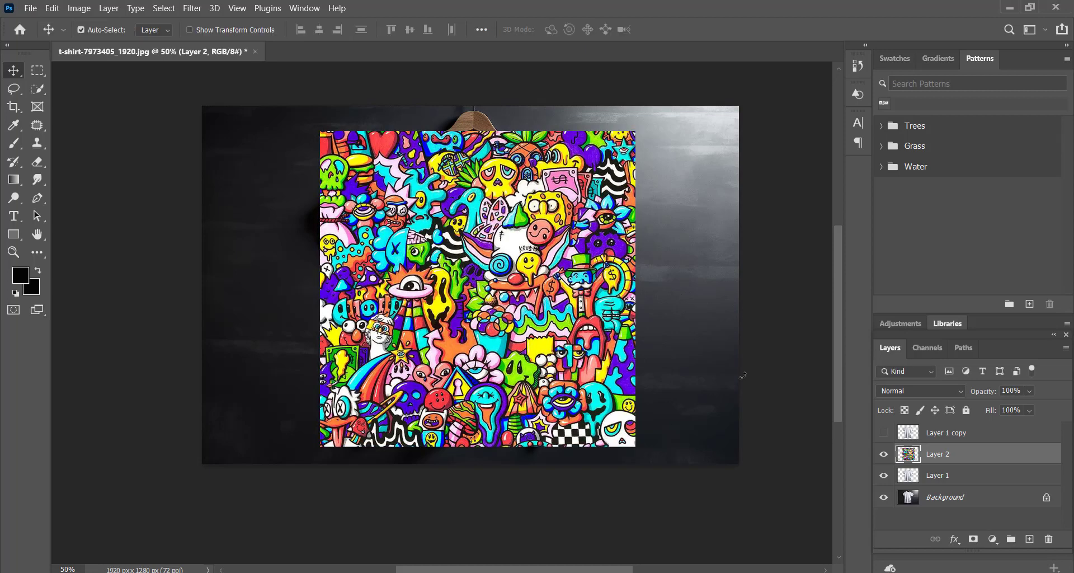
# - Load Layer 1's shirt pixels as a selection and use it as Layer 2's layer mask
pyautogui.click(938, 476)
pyautogui.rightClick(938, 476)
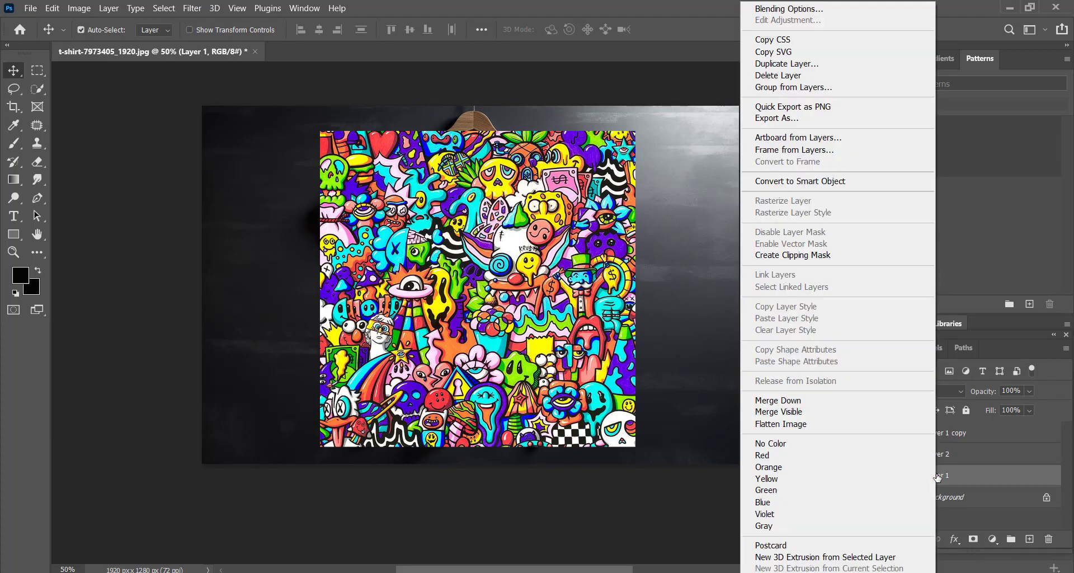
pyautogui.rightClick(951, 476)
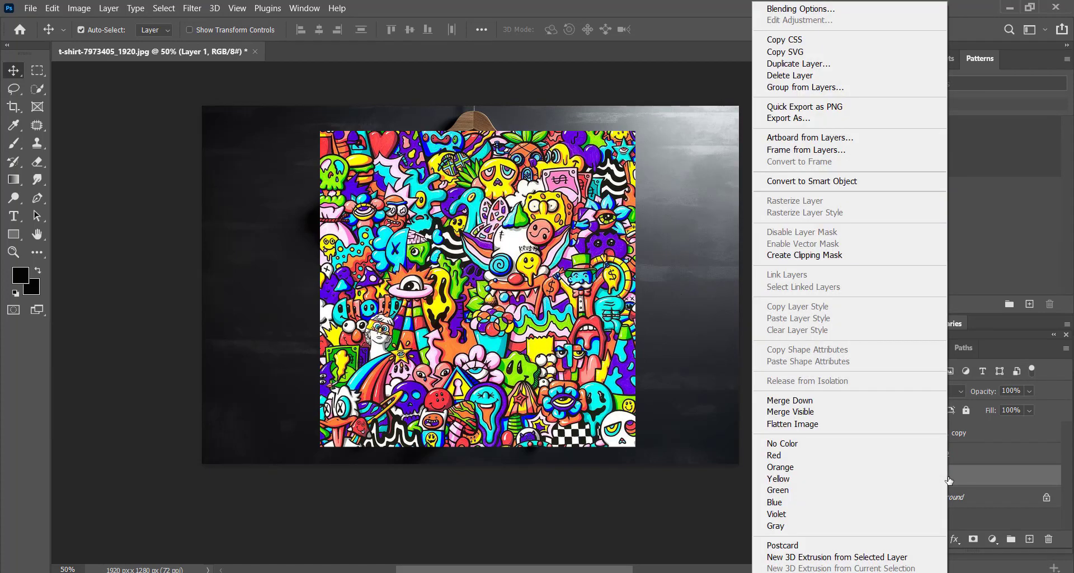
pyautogui.rightClick(959, 475)
pyautogui.click(959, 476)
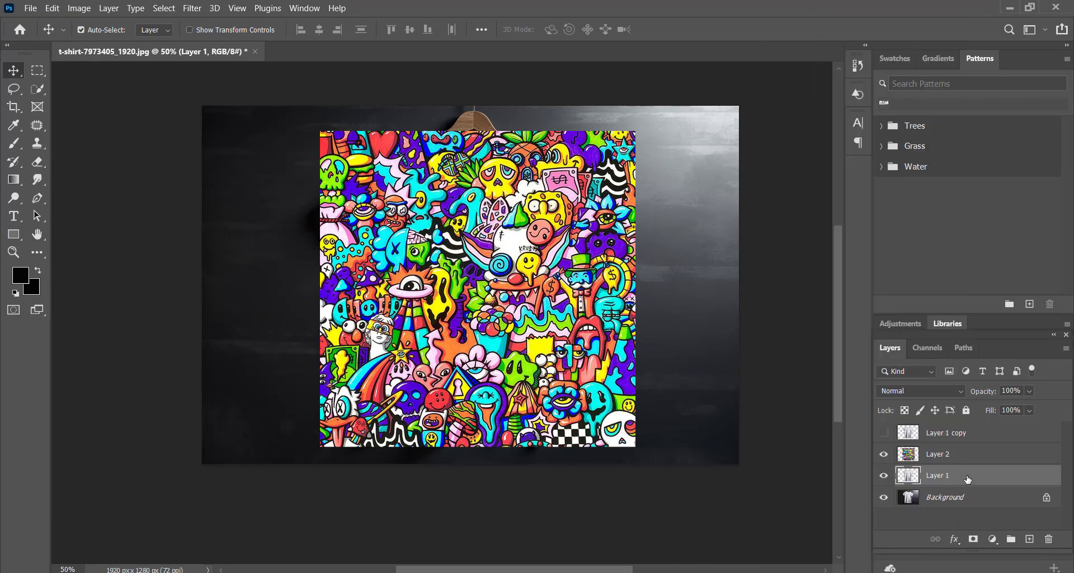
pyautogui.rightClick(911, 476)
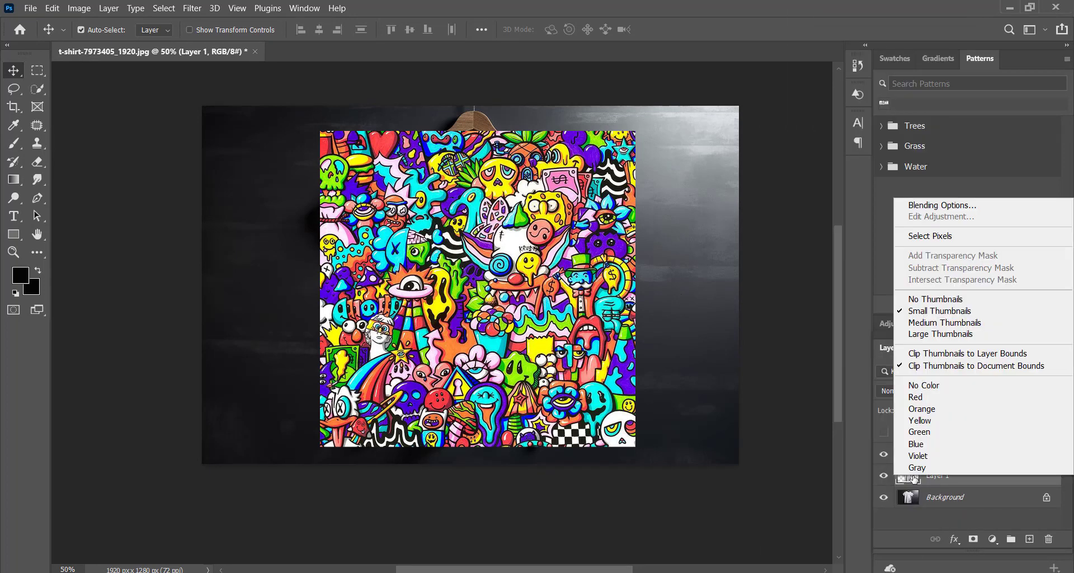
pyautogui.click(940, 236)
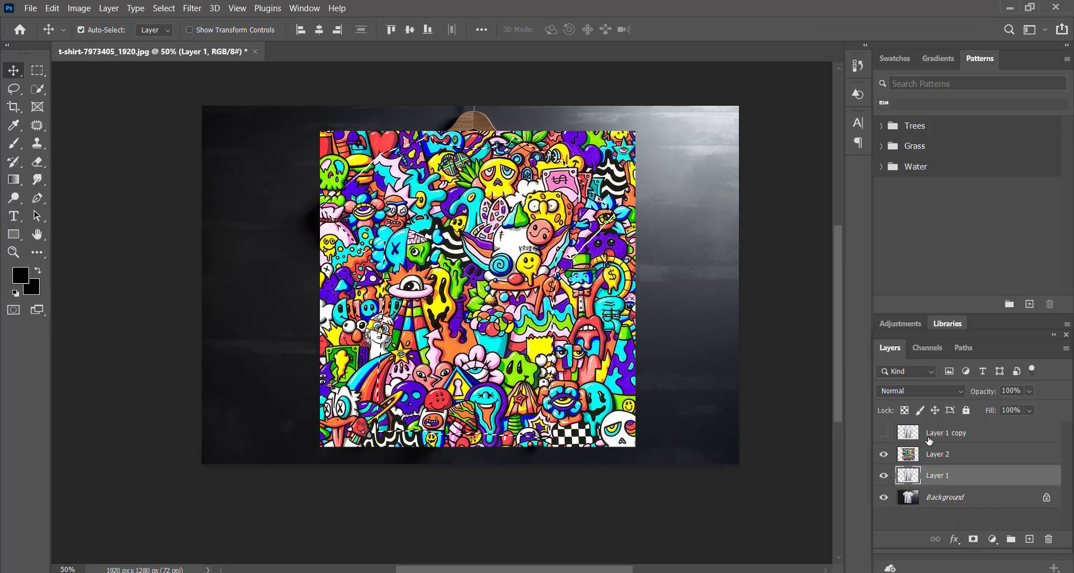
pyautogui.click(932, 459)
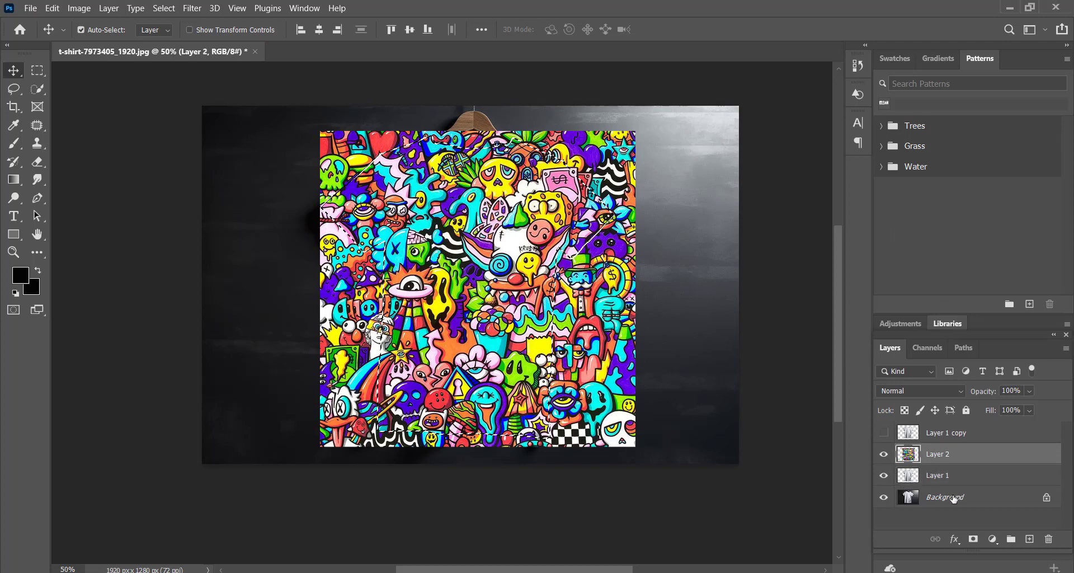
pyautogui.click(975, 538)
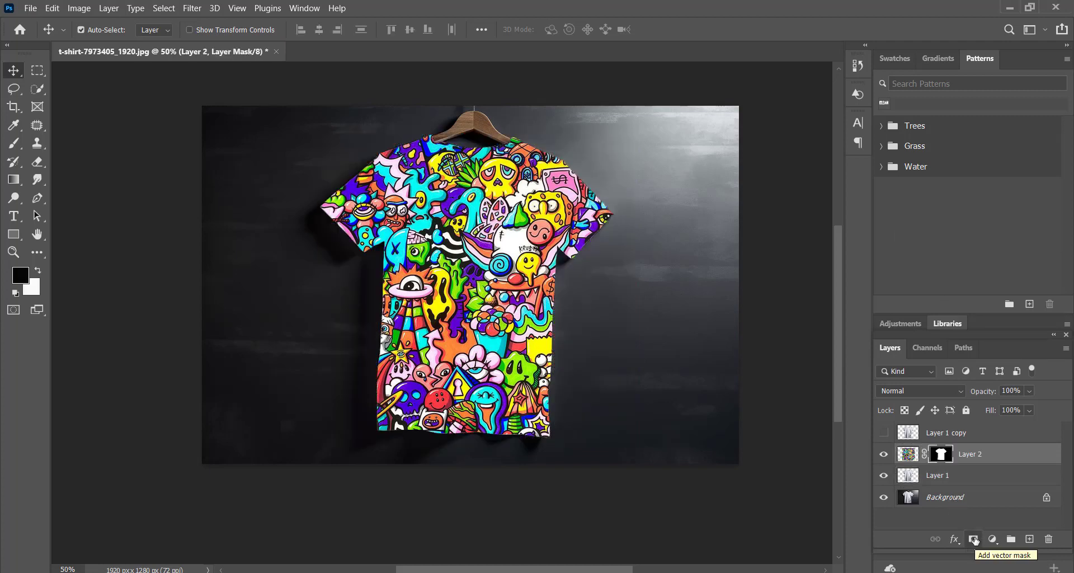
# - Set Layer 2's blend mode to Linear Burn and target its pixels instead of the mask
pyautogui.click(963, 392)
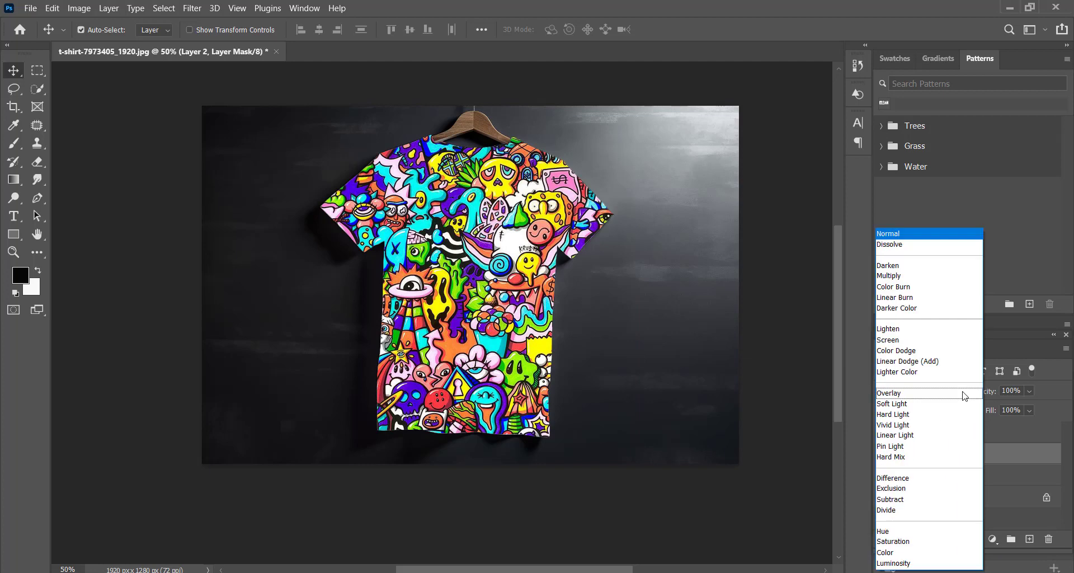
pyautogui.click(902, 298)
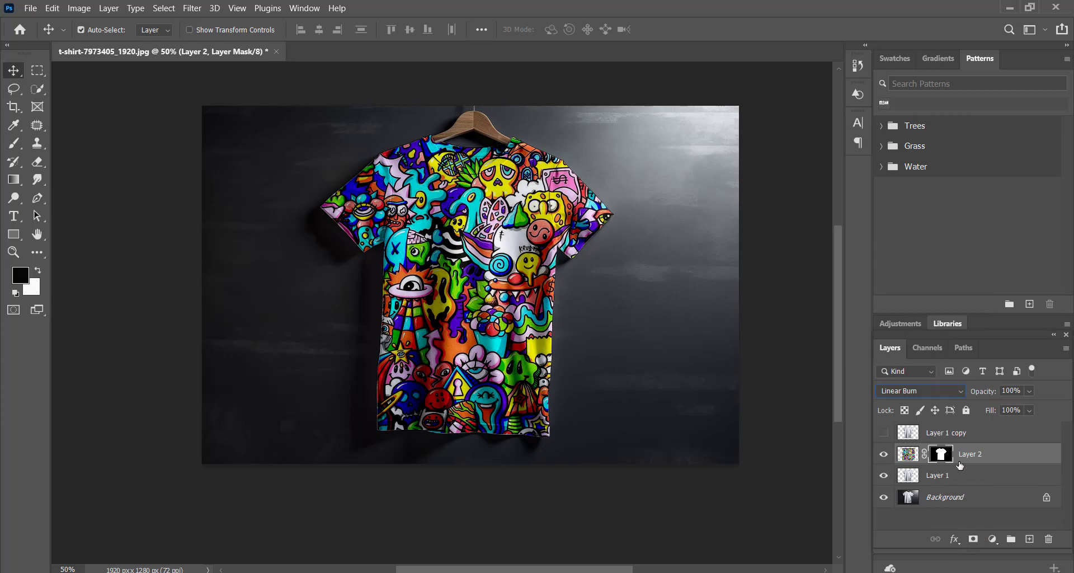
pyautogui.hotkey('ctrl', '2')
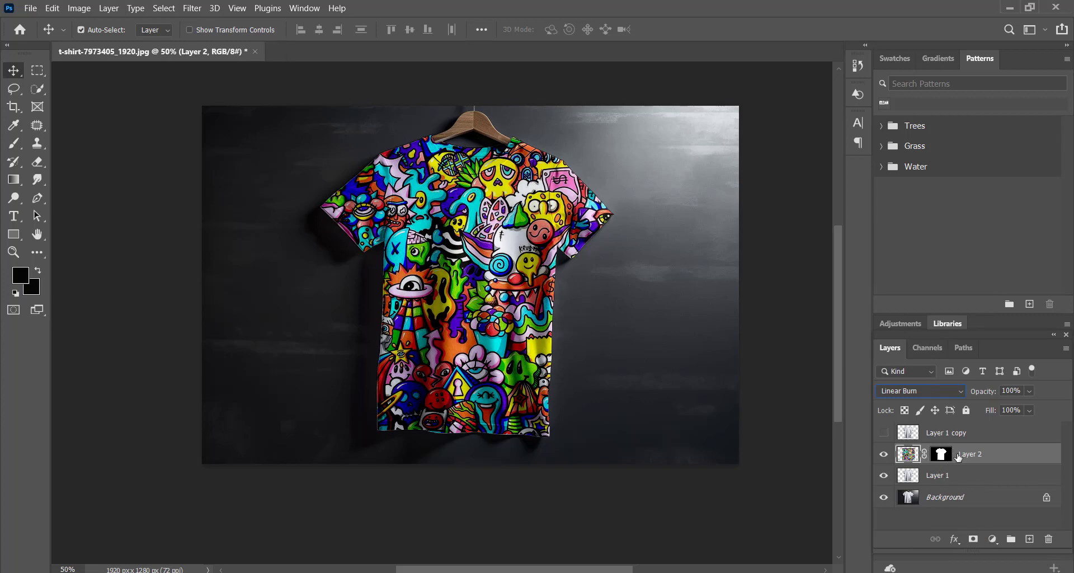
# - Give Layer 2 a Blend If Underlying Layer range of 36 to split 235/255 and apply it
pyautogui.doubleClick(958, 457)
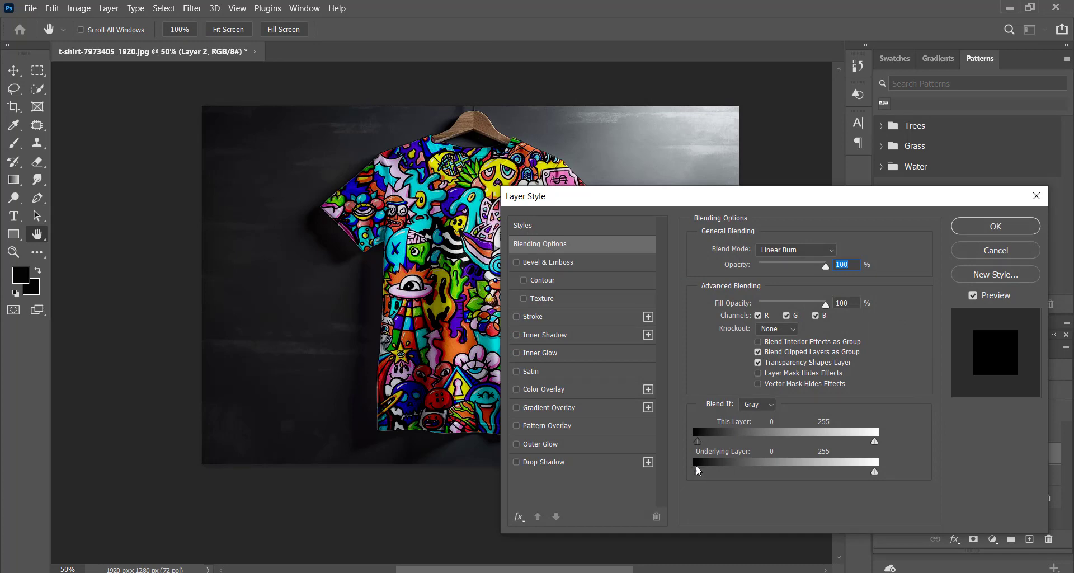
pyautogui.moveTo(704, 475); pyautogui.dragTo(723, 476)
pyautogui.keyDown('alt'); pyautogui.moveTo(875, 471); pyautogui.dragTo(861, 472); pyautogui.keyUp('alt')
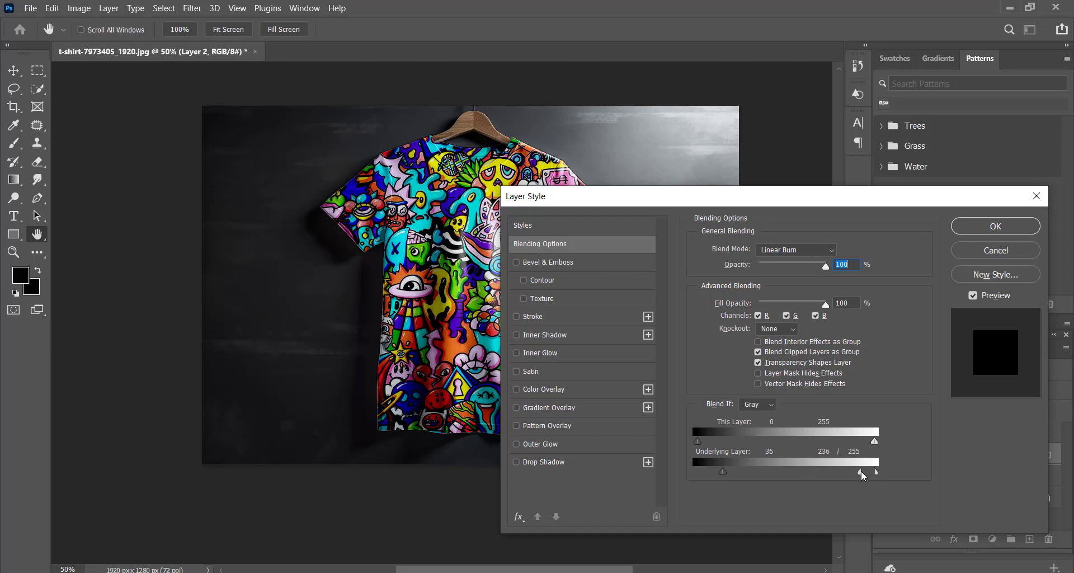
pyautogui.moveTo(697, 441)
pyautogui.mouseDown()
pyautogui.moveTo(706, 441)
pyautogui.moveTo(696, 442)
pyautogui.mouseUp()
pyautogui.moveTo(861, 472); pyautogui.dragTo(860, 472)
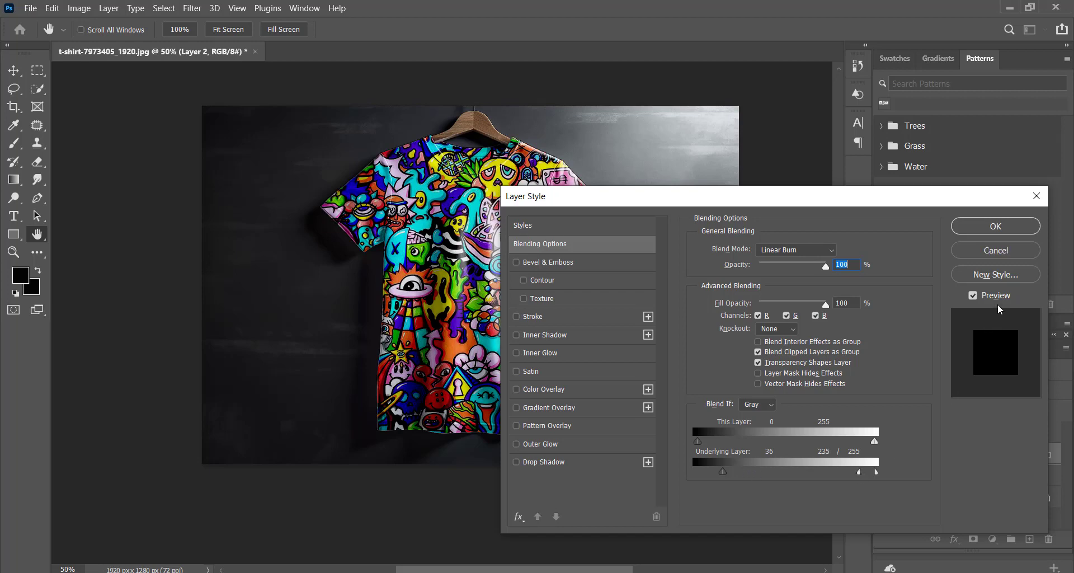
pyautogui.click(1000, 227)
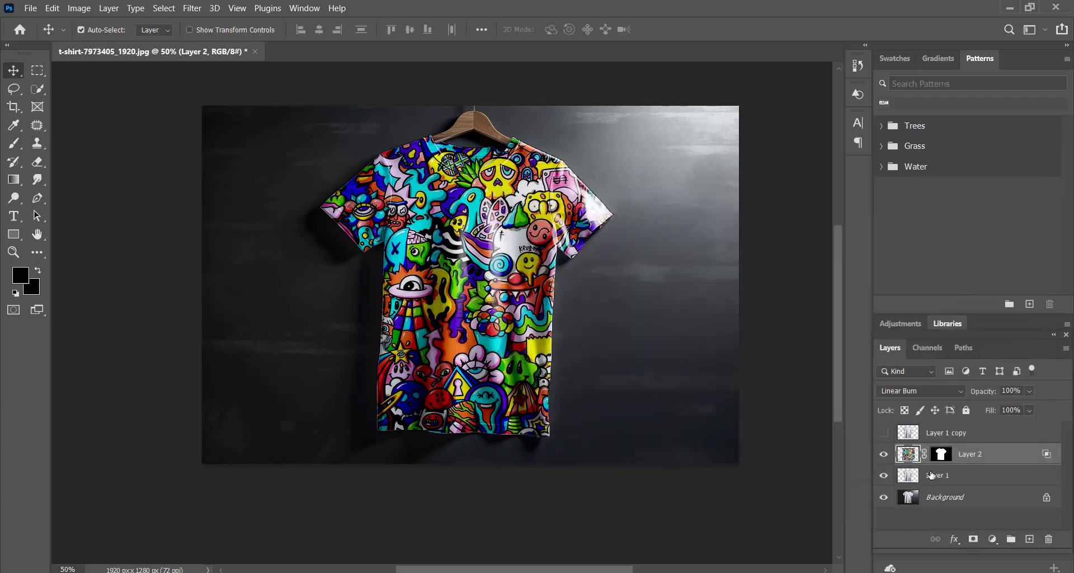
# - Reopen Layer 2's Blending Options and raise the highlight blend point to 241
pyautogui.doubleClick(972, 454)
pyautogui.press('Return')
pyautogui.doubleClick(949, 460)
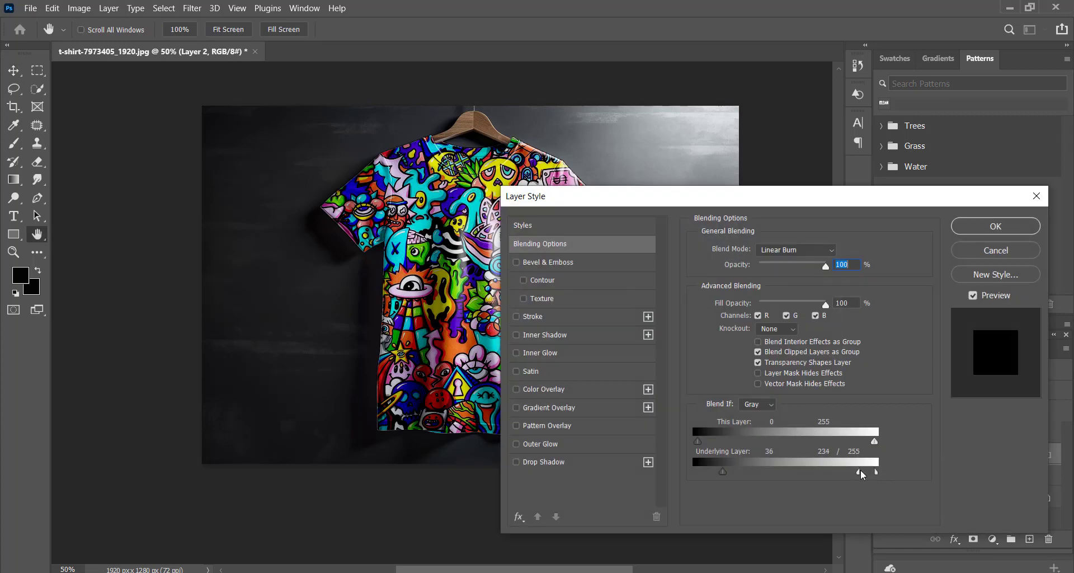
pyautogui.moveTo(860, 469); pyautogui.dragTo(865, 468)
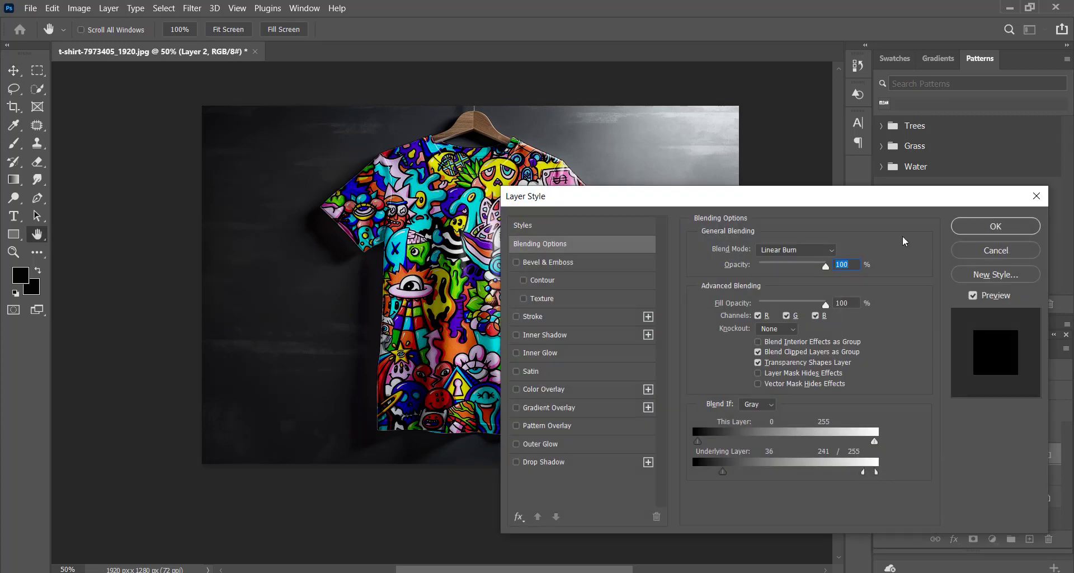
pyautogui.moveTo(901, 196); pyautogui.dragTo(867, 289)
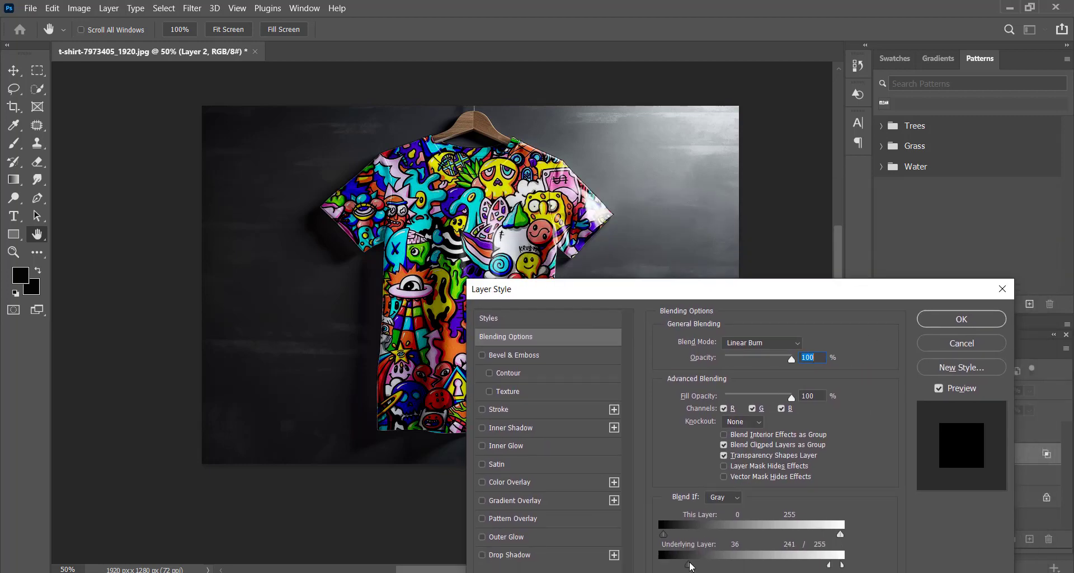
# - Adjust the Underlying Layer sliders to 24 and a split 230/255 for brighter shirt highlights
pyautogui.moveTo(686, 567); pyautogui.dragTo(683, 567)
pyautogui.moveTo(840, 567); pyautogui.dragTo(847, 569)
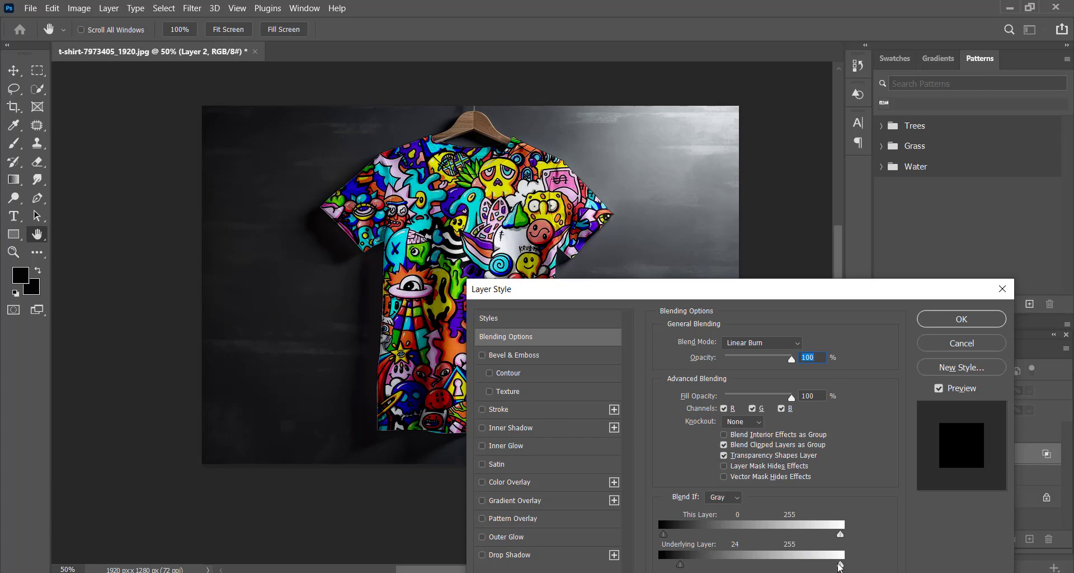
pyautogui.moveTo(839, 567); pyautogui.dragTo(870, 567)
pyautogui.moveTo(892, 288); pyautogui.dragTo(1018, 116)
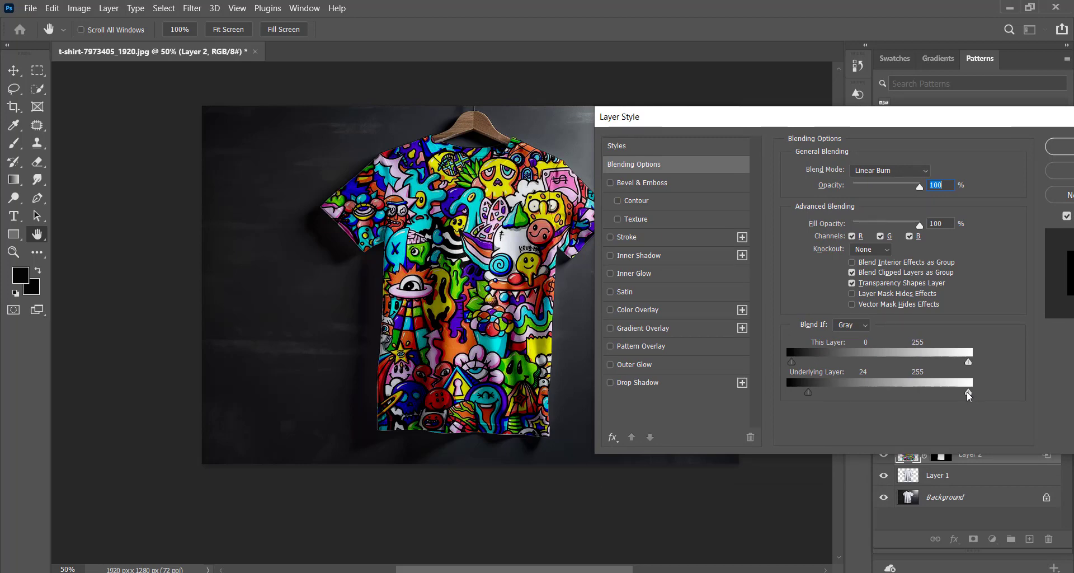
pyautogui.moveTo(966, 391); pyautogui.dragTo(965, 391)
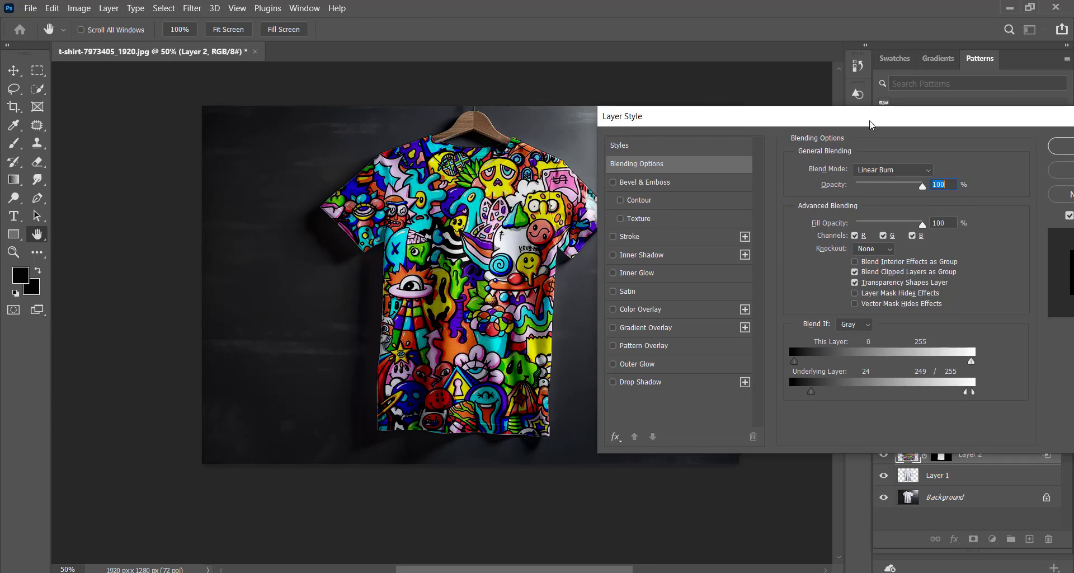
pyautogui.moveTo(847, 126); pyautogui.dragTo(885, 118)
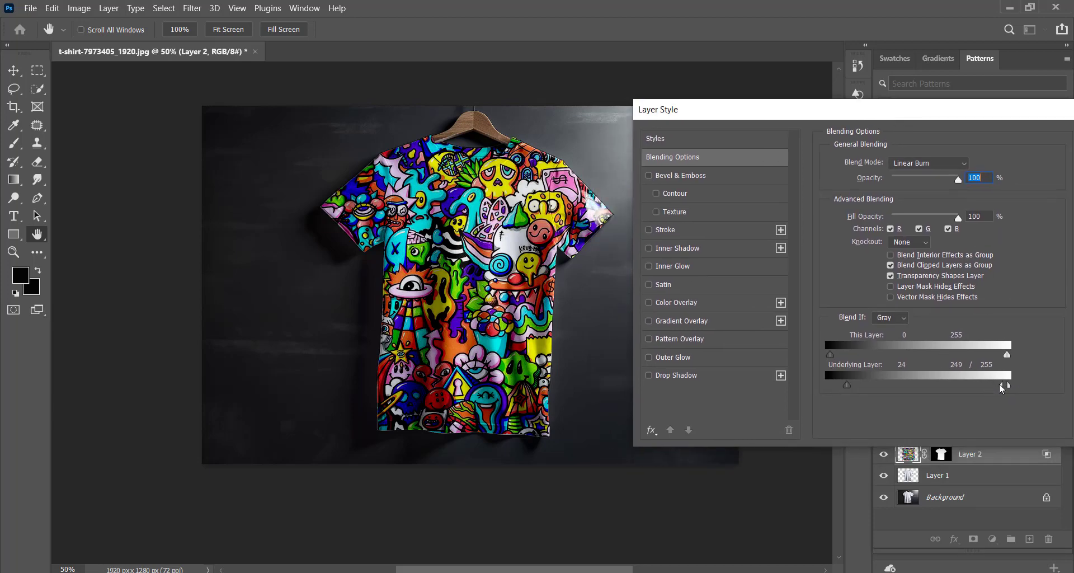
pyautogui.moveTo(1001, 384); pyautogui.dragTo(989, 385)
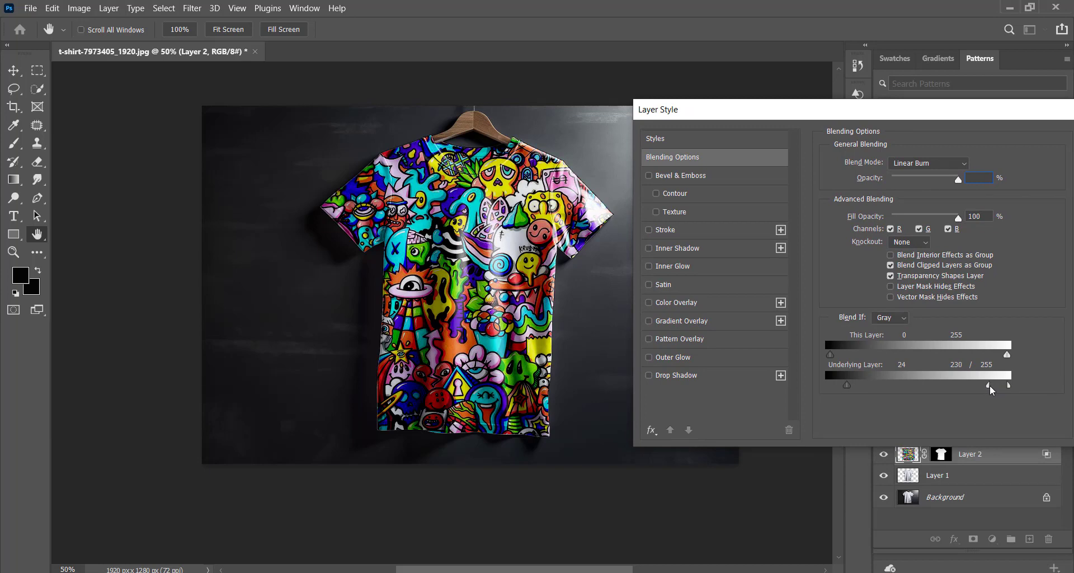
# - Dismiss the invalid entry warnings and fine-tune the split white Underlying Layer point to 247/255
pyautogui.click(989, 384)
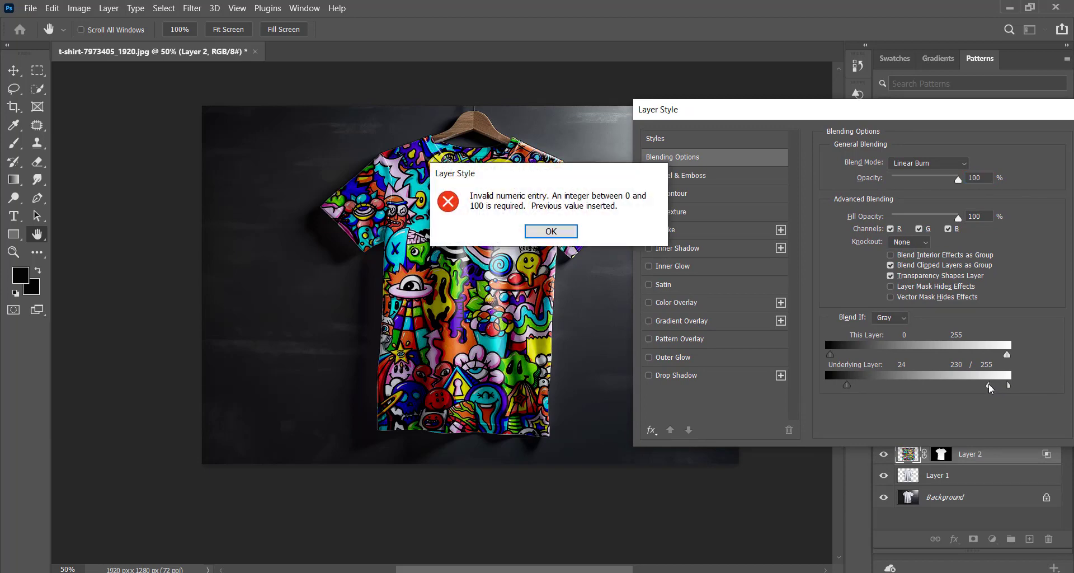
pyautogui.click(551, 231)
pyautogui.moveTo(989, 386)
pyautogui.mouseDown()
pyautogui.moveTo(945, 386)
pyautogui.moveTo(993, 386)
pyautogui.mouseUp()
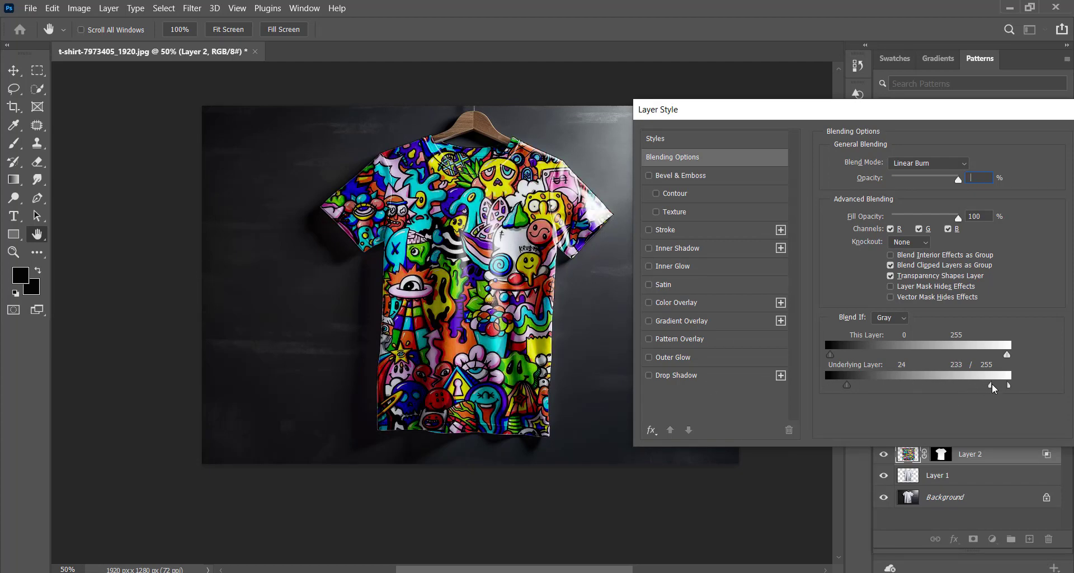
pyautogui.moveTo(992, 386); pyautogui.dragTo(1002, 385)
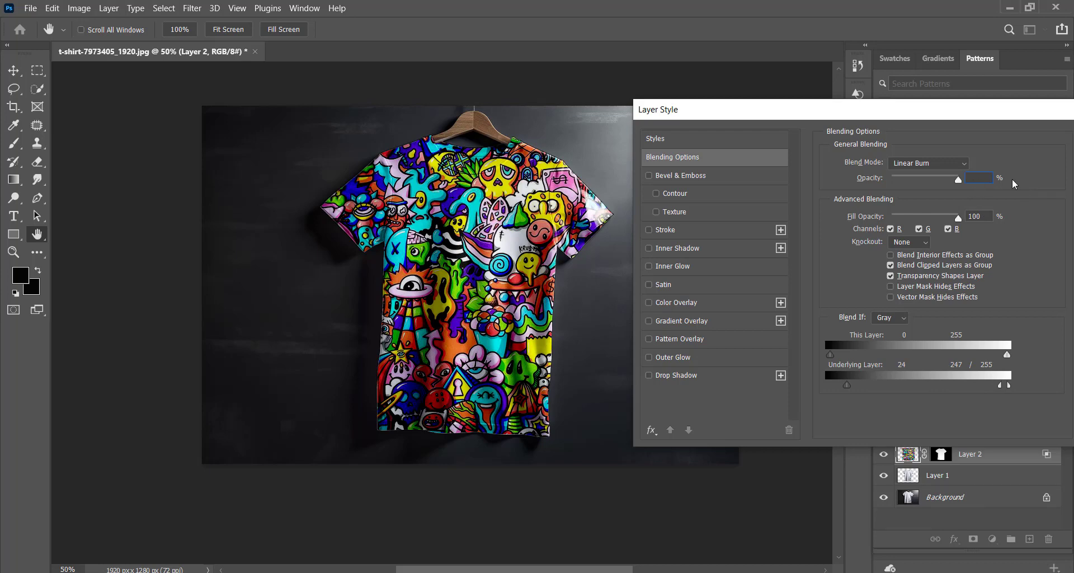
pyautogui.press('Return')
pyautogui.press('Return')
# - Compare the shirt with and without the blend using Preview, then apply the final Blend If
pyautogui.moveTo(861, 115); pyautogui.dragTo(657, 98)
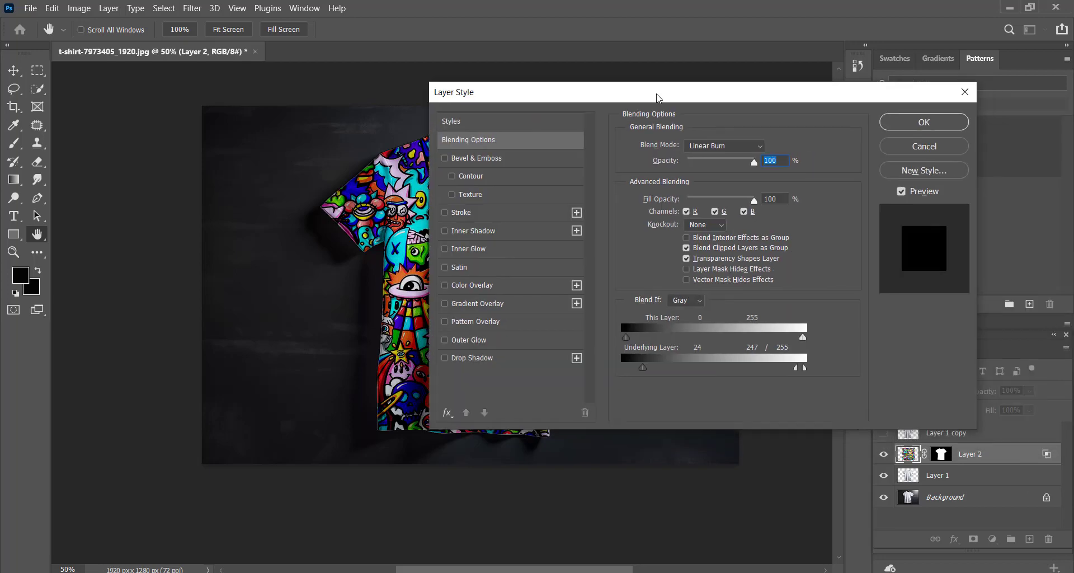
pyautogui.click(902, 190)
pyautogui.moveTo(815, 94)
pyautogui.mouseDown()
pyautogui.moveTo(882, 299)
pyautogui.moveTo(775, 309)
pyautogui.mouseUp()
pyautogui.click(871, 327)
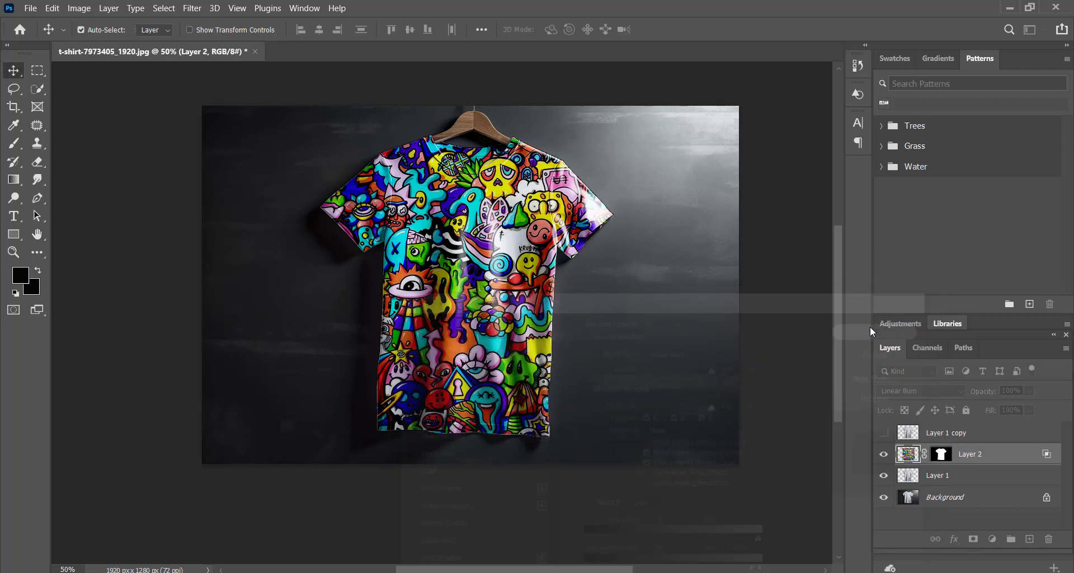